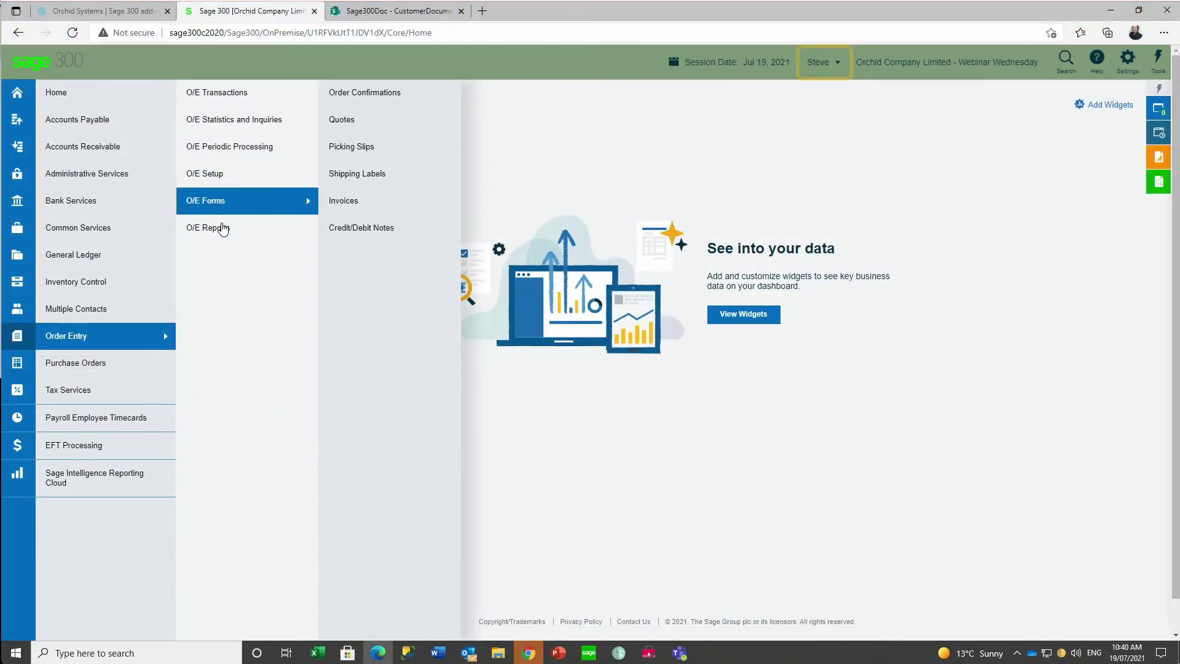
# Step: Open Order Entry and load the Custom Comfort customer by its customer number
pyautogui.moveTo(288, 93)
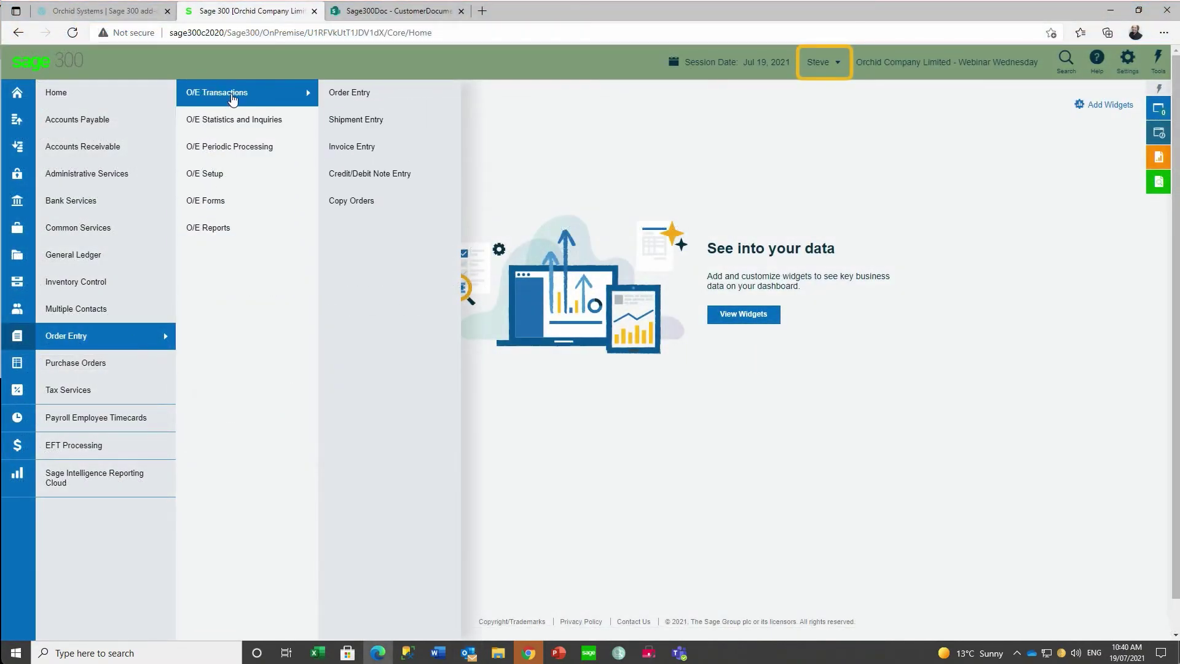
pyautogui.click(345, 93)
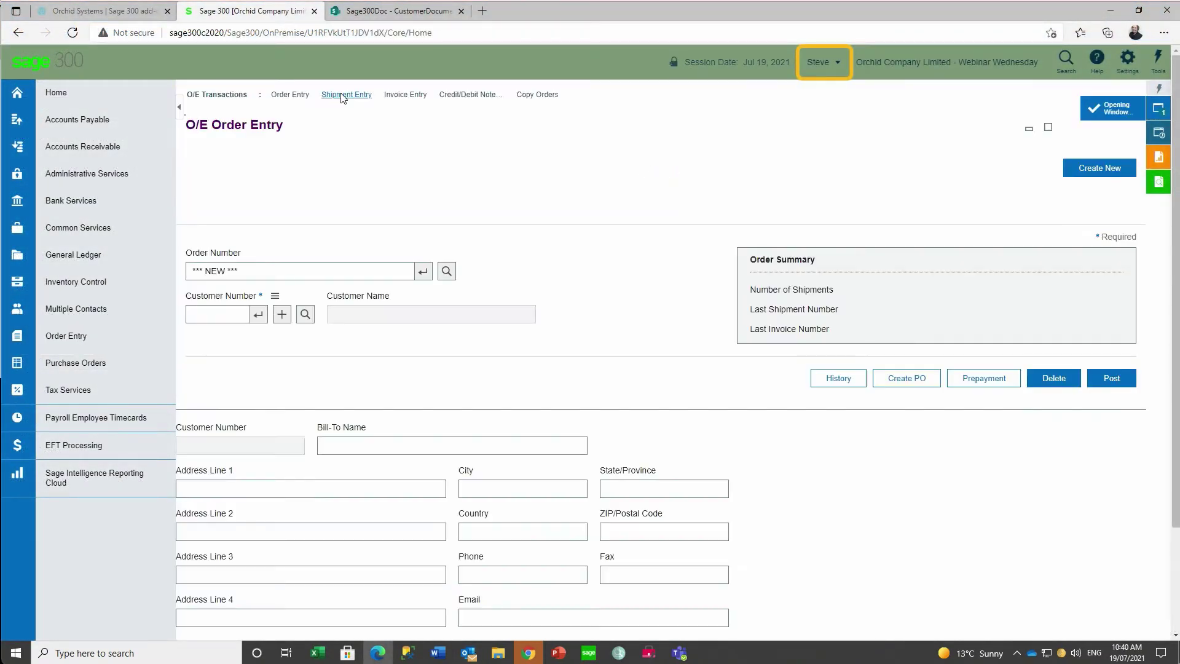
pyautogui.write('15')
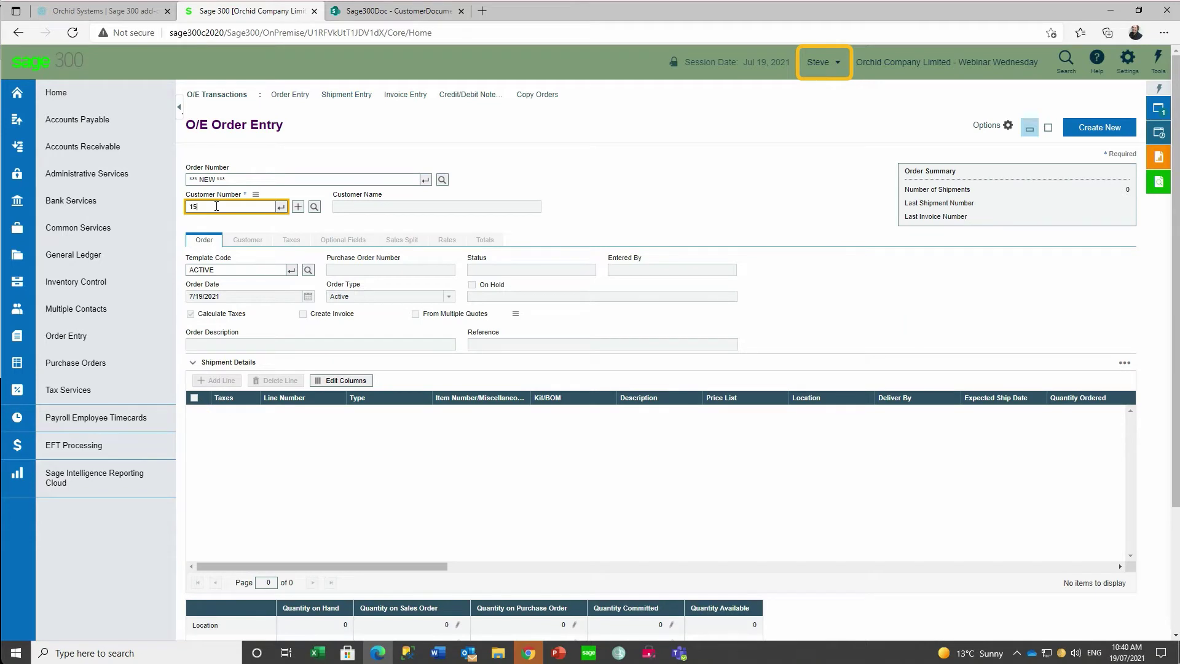
pyautogui.write('00')
pyautogui.press('Tab')
pyautogui.scroll(-1, 246, 215)
# Step: Enter the customer's PO number, description 'Screens and desk pads for new office fit out' and special-price reference
pyautogui.click(357, 222)
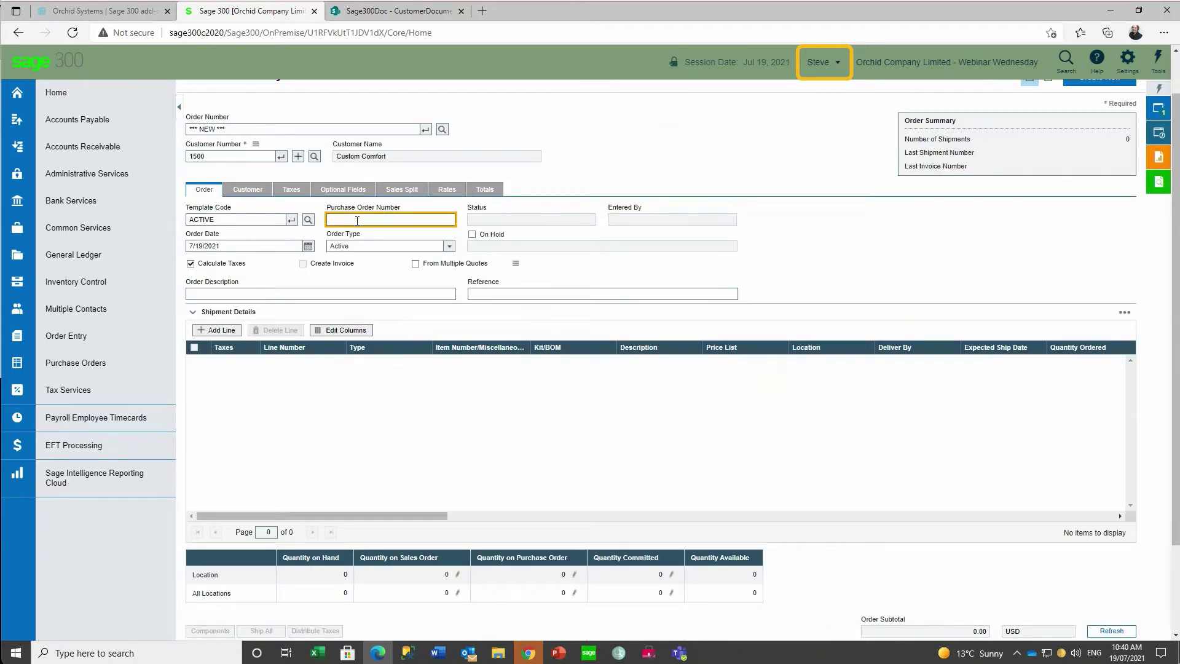
pyautogui.write('PO456')
pyautogui.press('Tab')
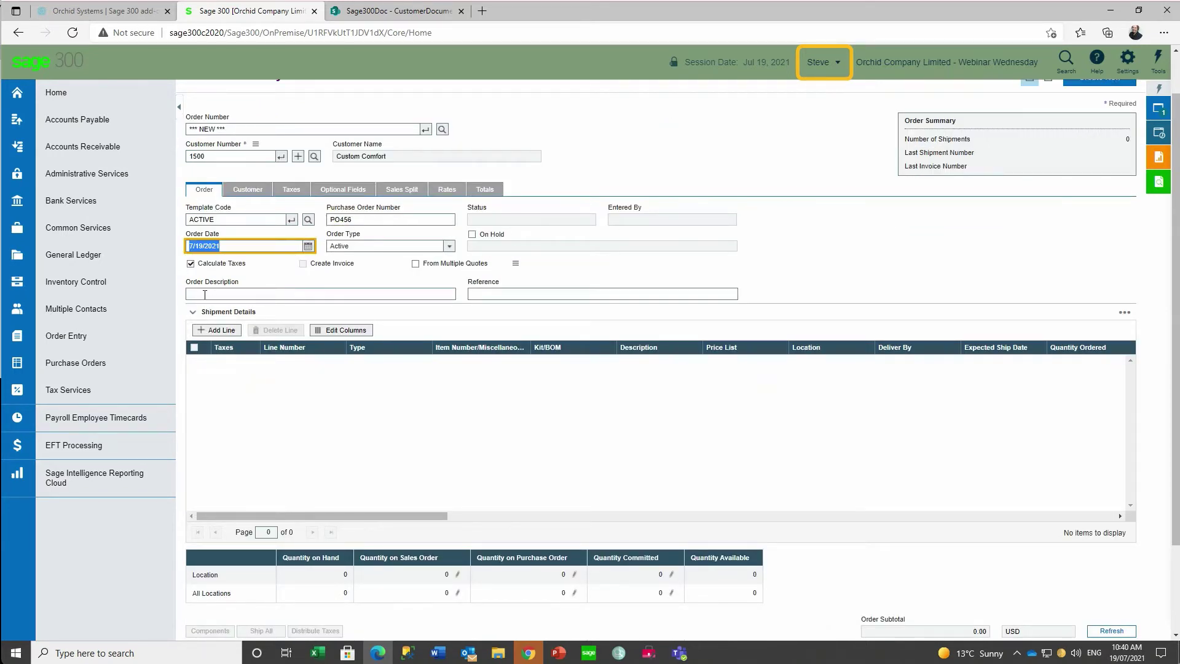
pyautogui.click(204, 294)
pyautogui.write('Screens and')
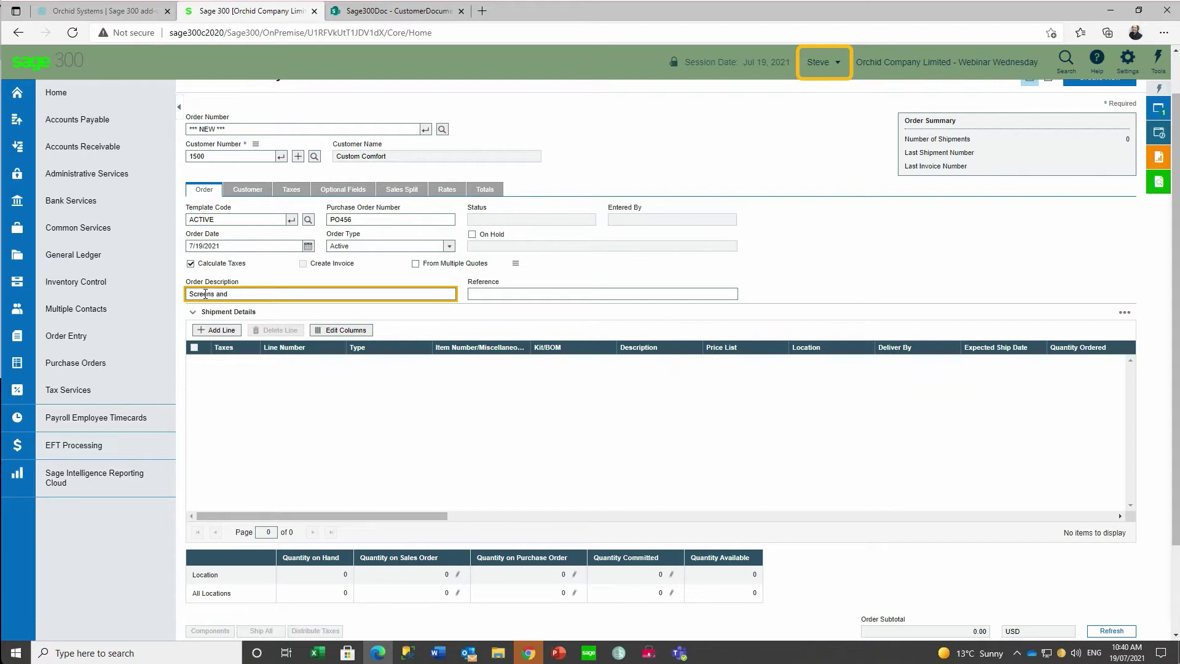
pyautogui.write(' desk pads for new office fit out')
pyautogui.press('Tab')
pyautogui.write('PO')
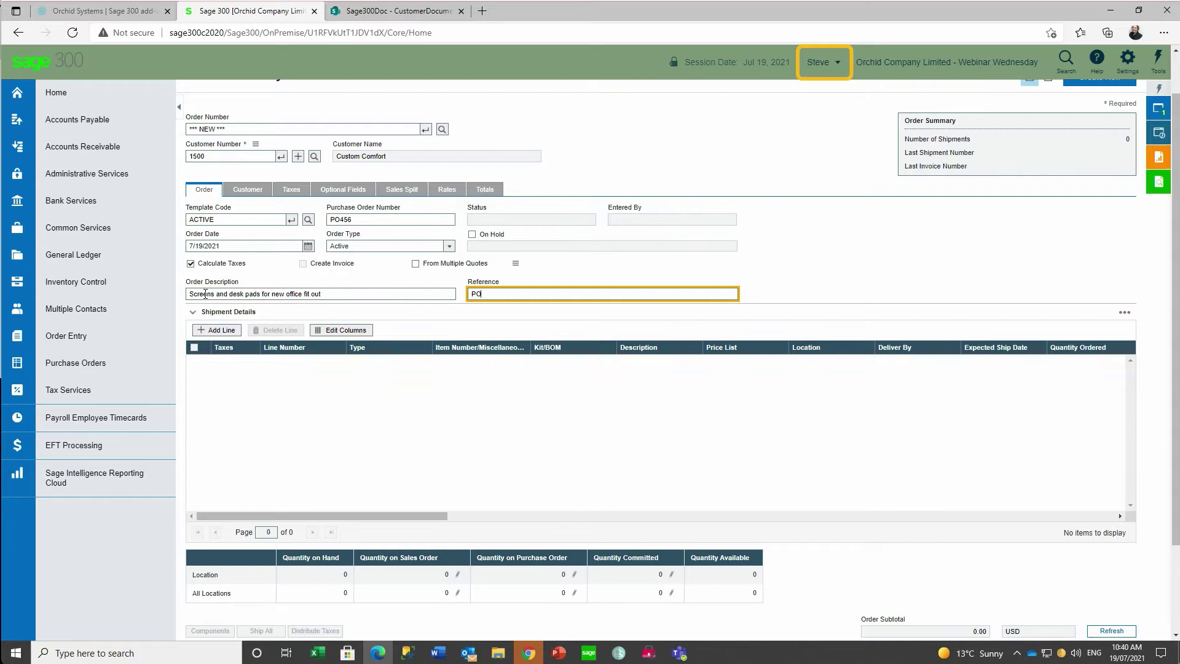
pyautogui.write('456 - screens at a special price')
# Step: Add a line for 10 Curved Screens (S1300R) at a 140.00 unit price
pyautogui.click(215, 330)
pyautogui.write('S1300R')
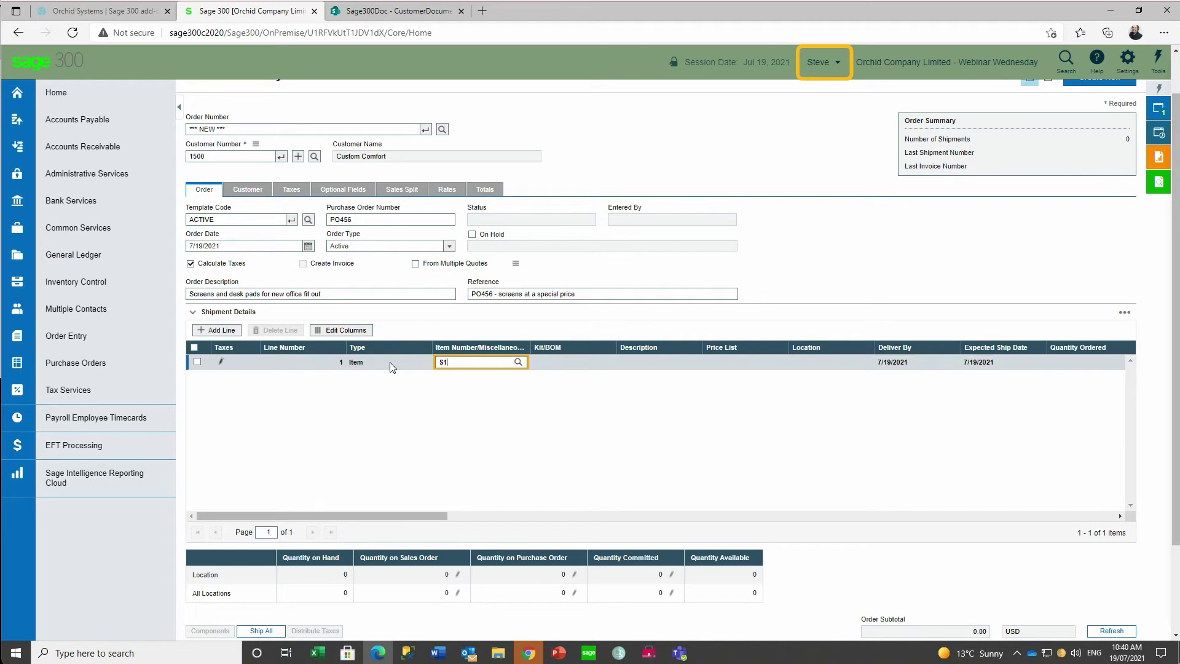
pyautogui.press('Tab')
pyautogui.press('Tab')
pyautogui.press('Tab')
pyautogui.press('Tab')
pyautogui.press('Tab')
pyautogui.press('Tab')
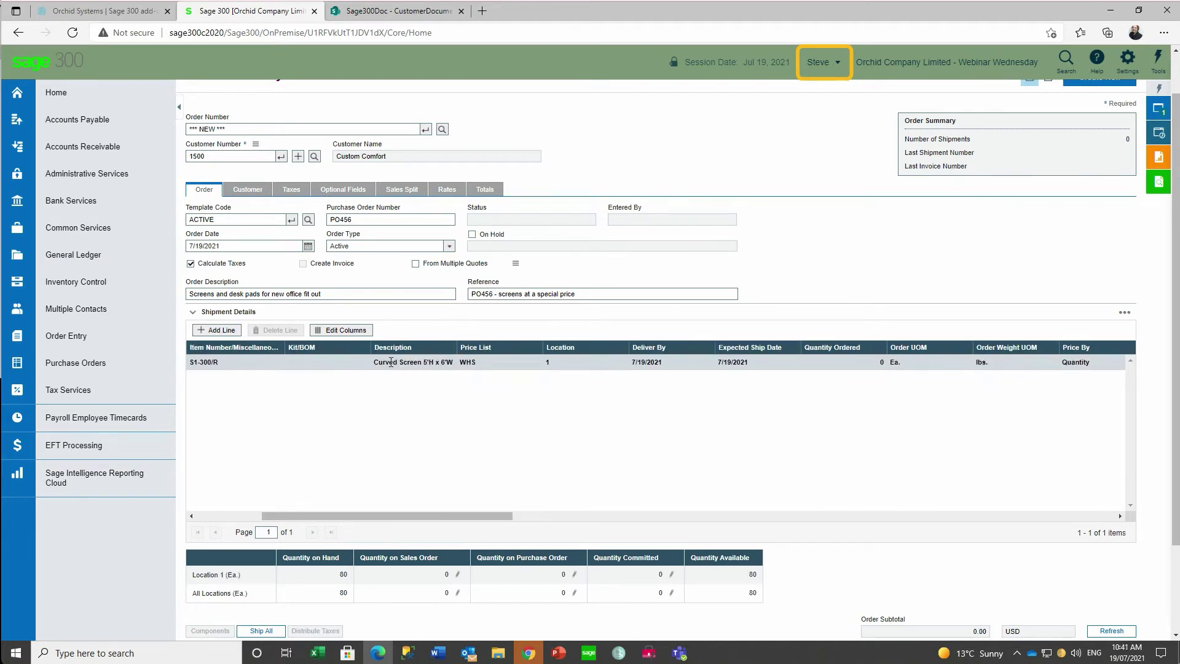
pyautogui.write('10')
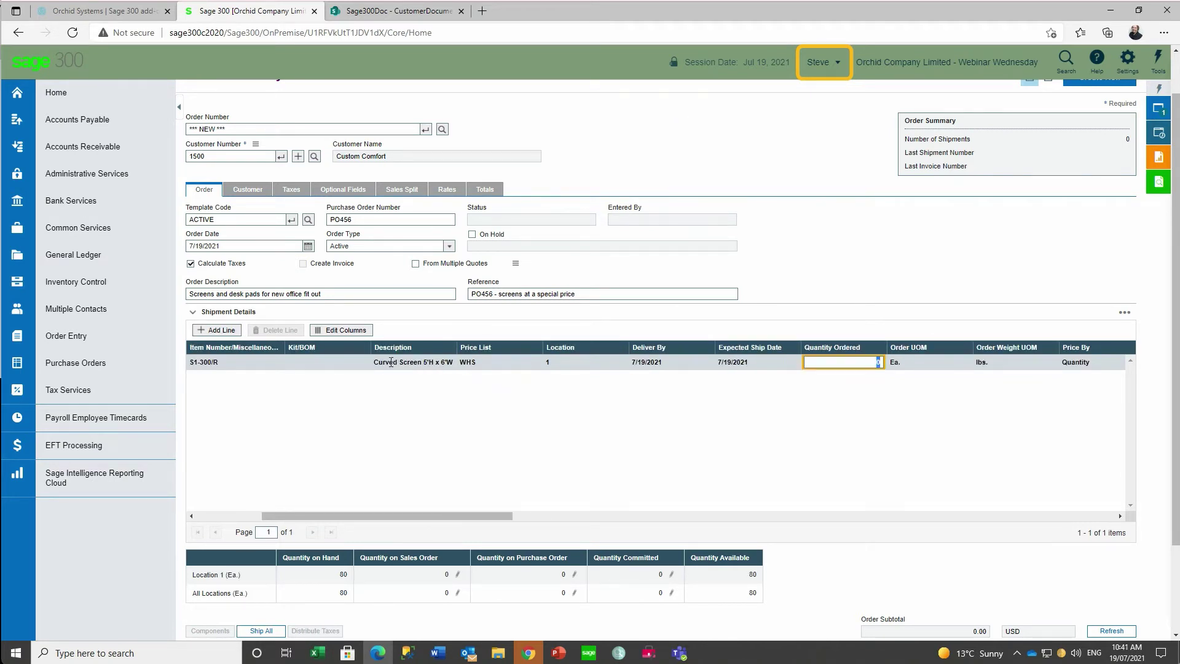
pyautogui.press('Tab')
pyautogui.press('Tab')
pyautogui.press('Tab')
pyautogui.press('Tab')
pyautogui.press('Tab')
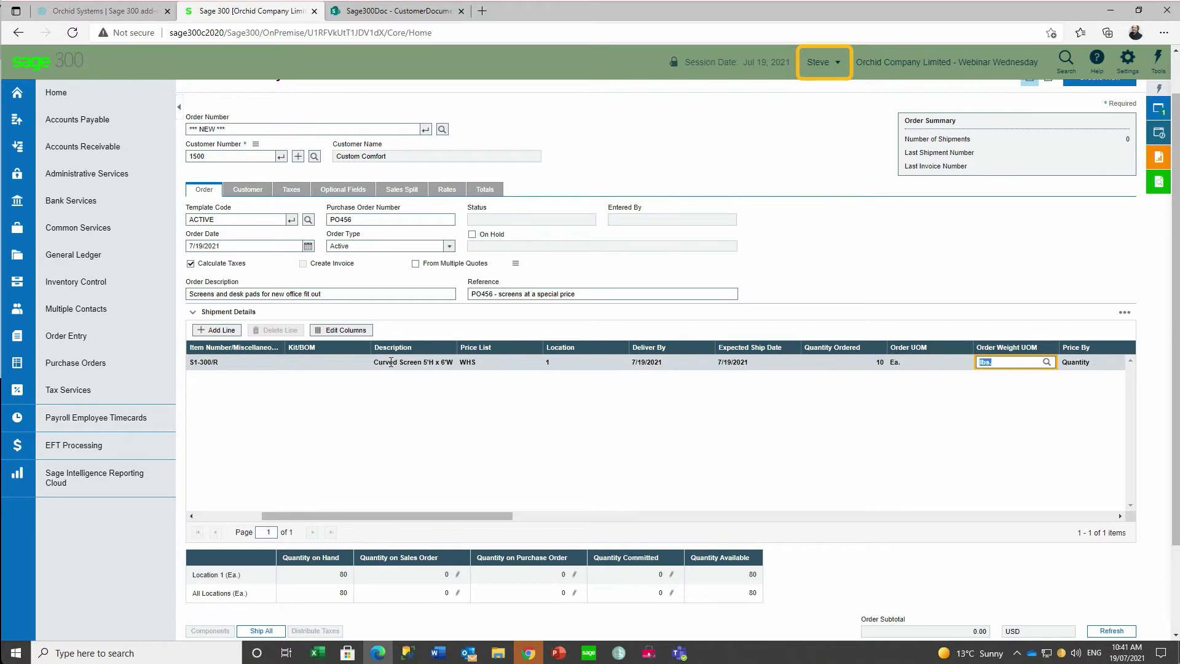
pyautogui.write('140')
pyautogui.press('Tab')
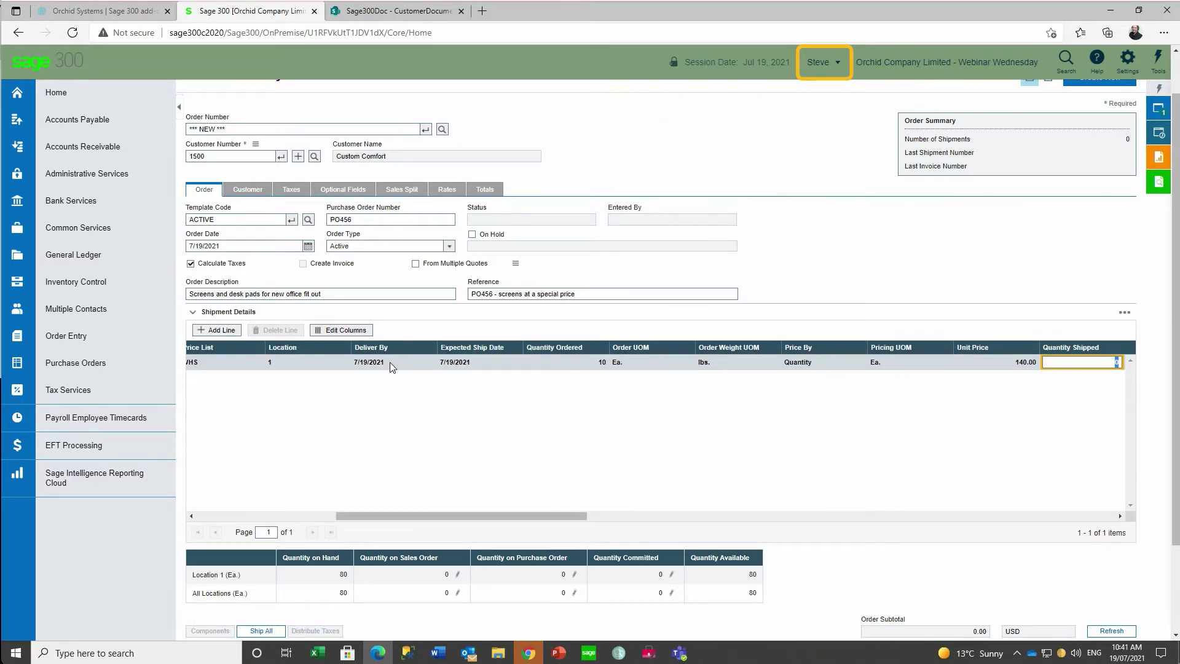
# Step: Add a second line for 10 Desk Note Books (A1400)
pyautogui.click(218, 331)
pyautogui.press('Tab')
pyautogui.write('A1400')
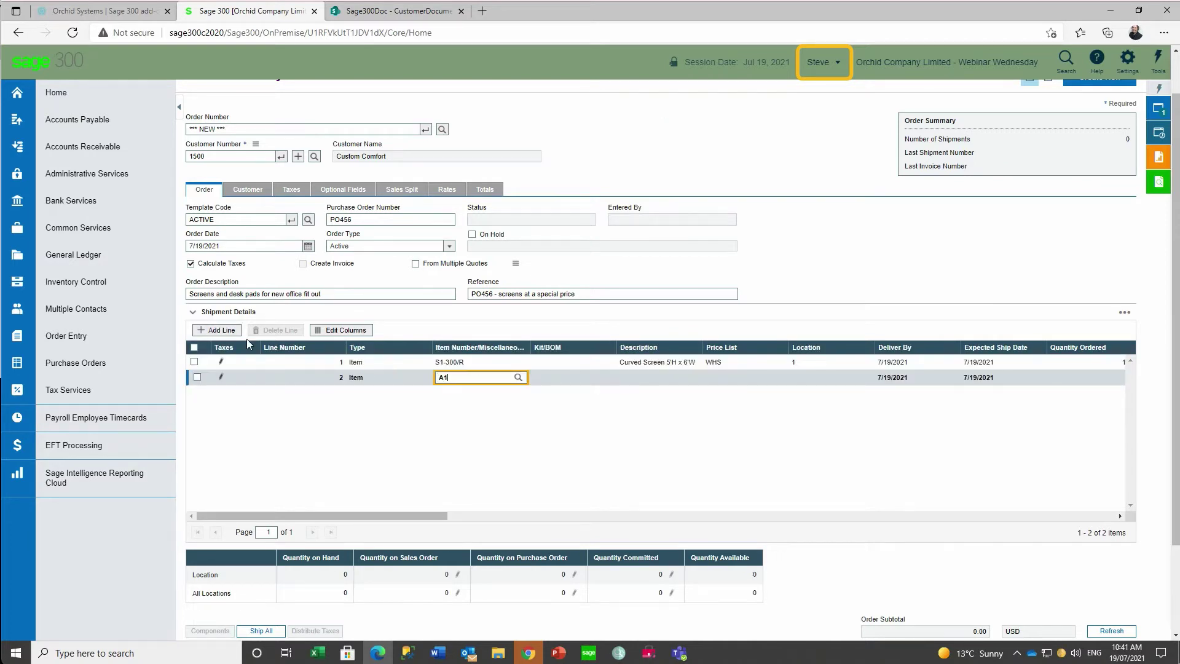
pyautogui.press('Tab')
pyautogui.press('Tab')
pyautogui.press('Tab')
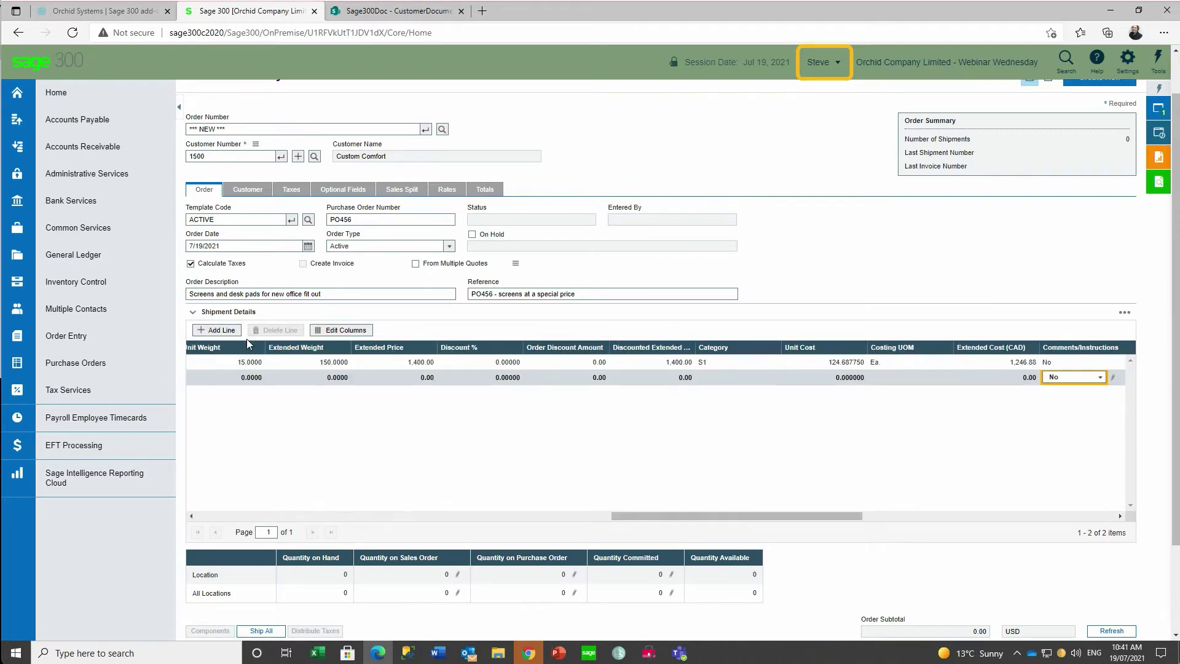
pyautogui.press('Tab')
pyautogui.press('Tab')
pyautogui.press('Tab')
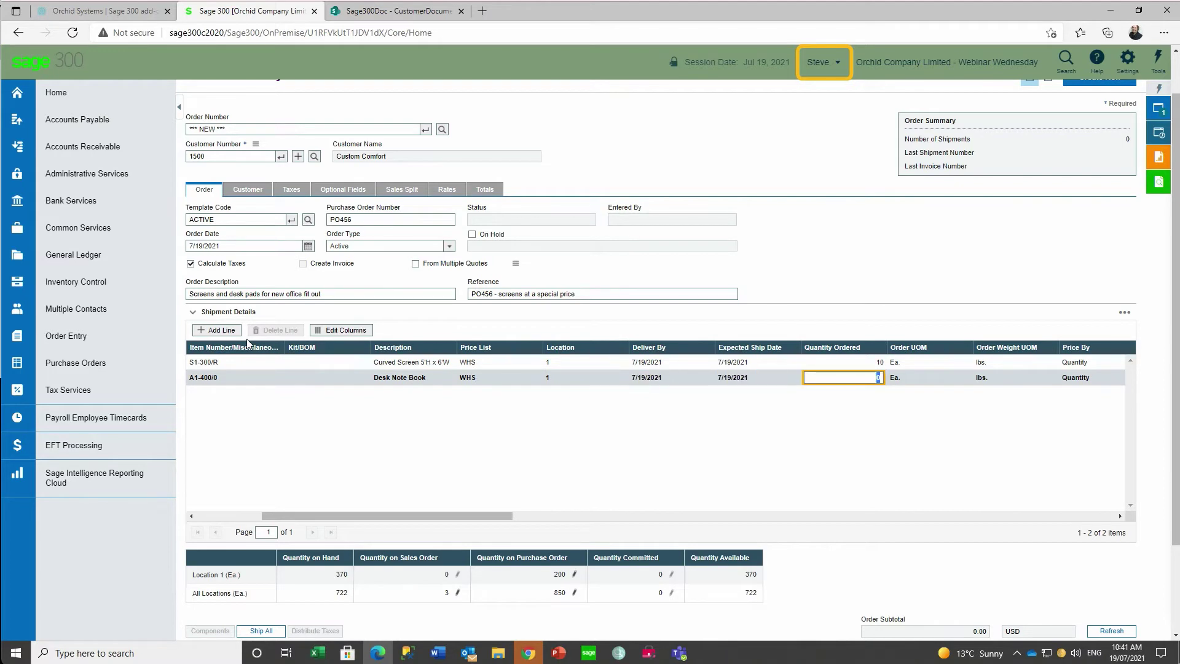
pyautogui.write('10')
pyautogui.press('Tab')
pyautogui.scroll(-2, 687, 393)
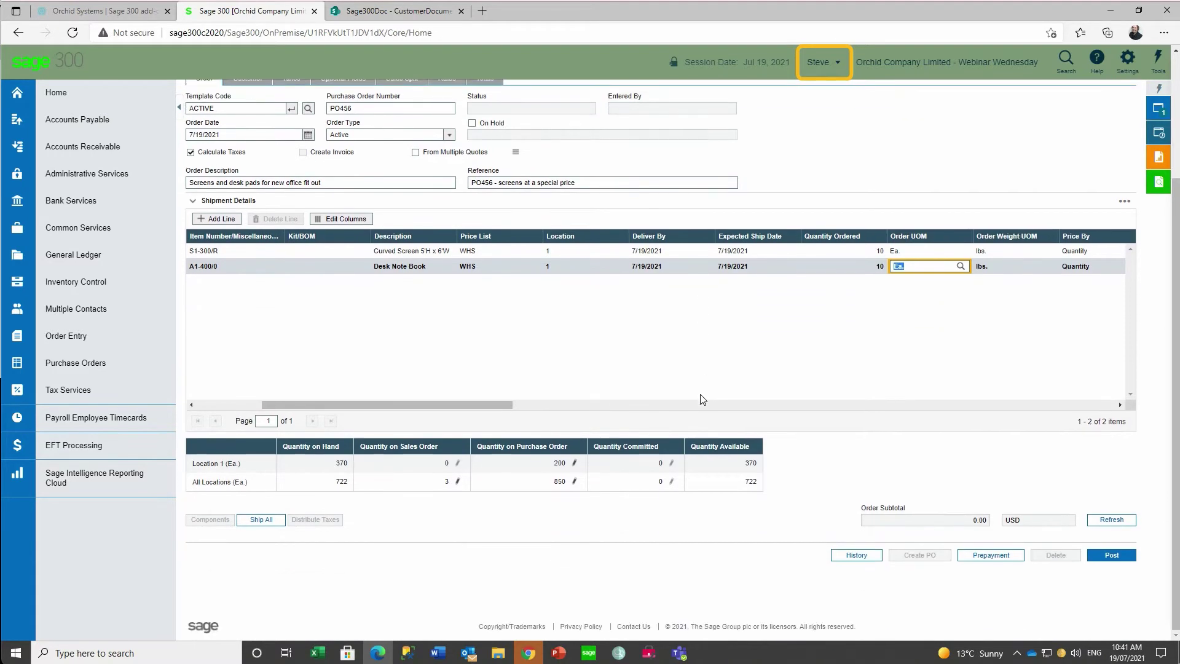
# Step: Post the order, dismiss the sales margin warning and decline printing a confirmation
pyautogui.click(1116, 558)
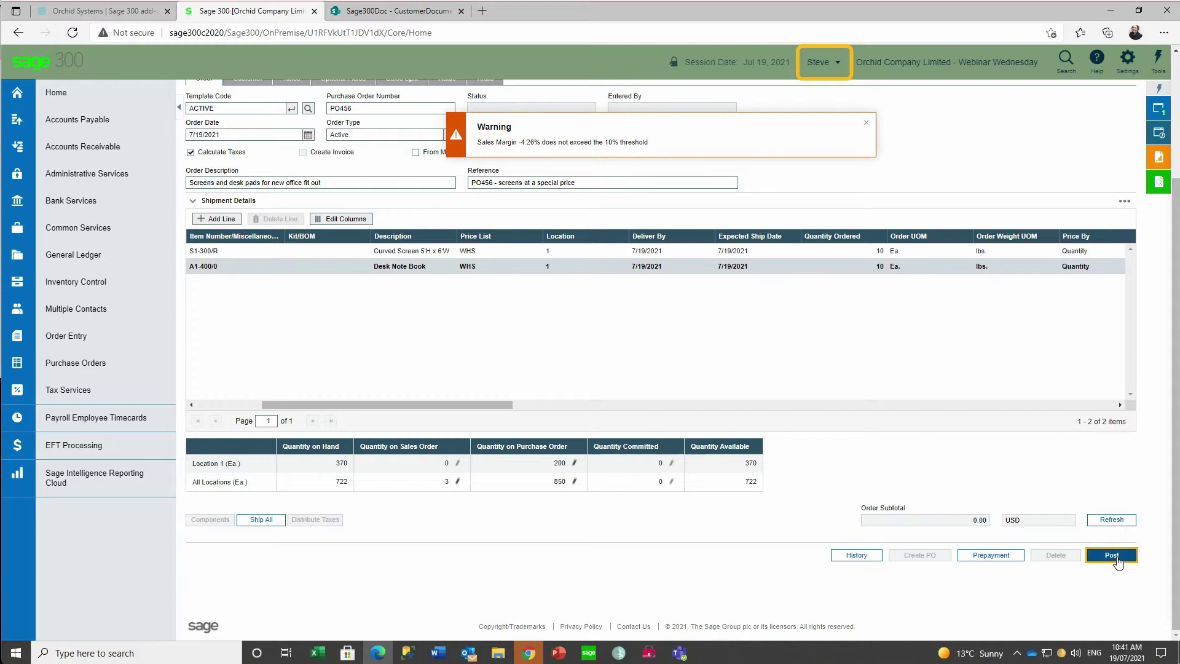
pyautogui.click(1112, 556)
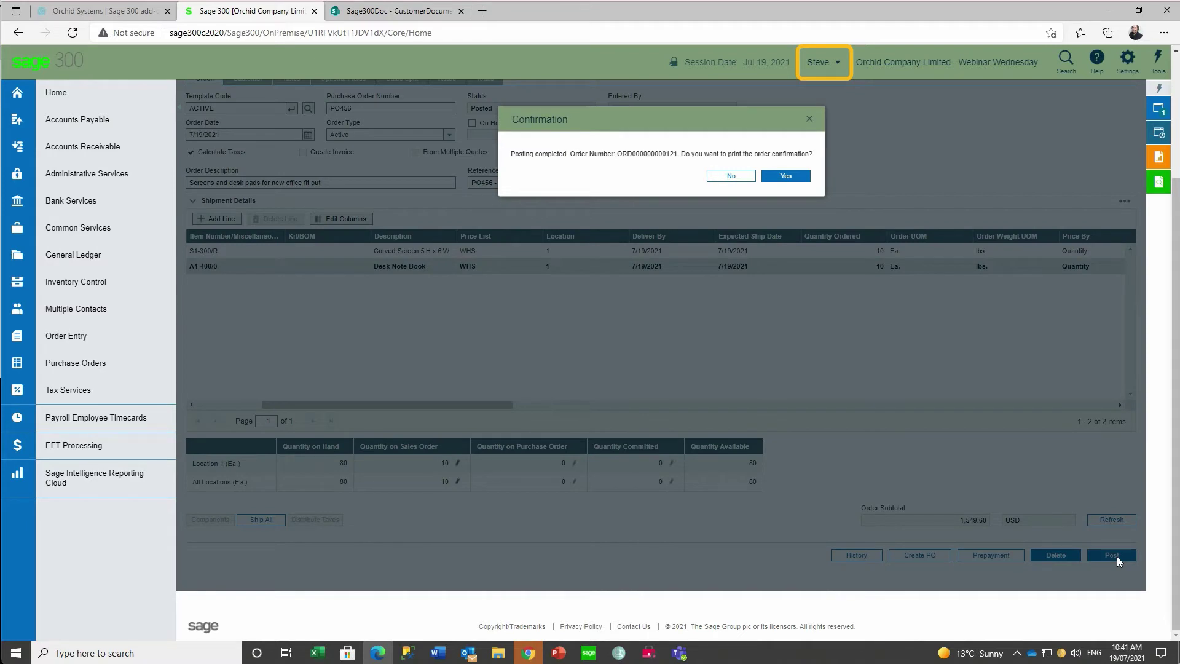
pyautogui.click(728, 179)
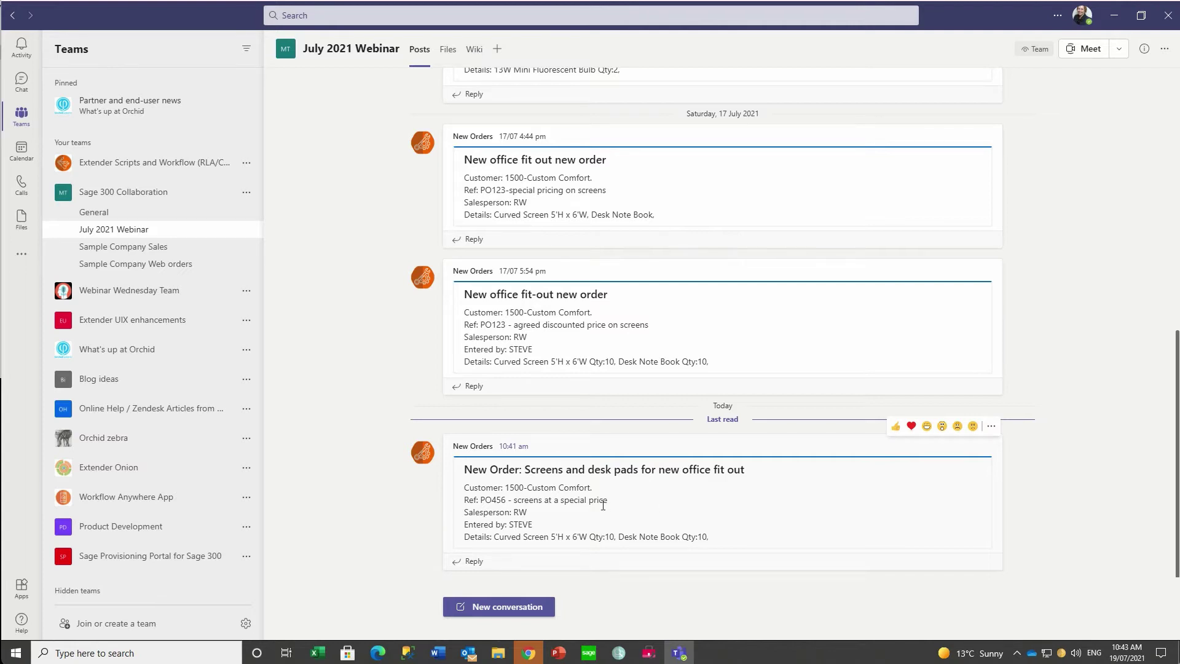
# Step: Highlight the 'screens at a special price' reference in the latest New Orders post
pyautogui.moveTo(611, 505); pyautogui.dragTo(514, 504)
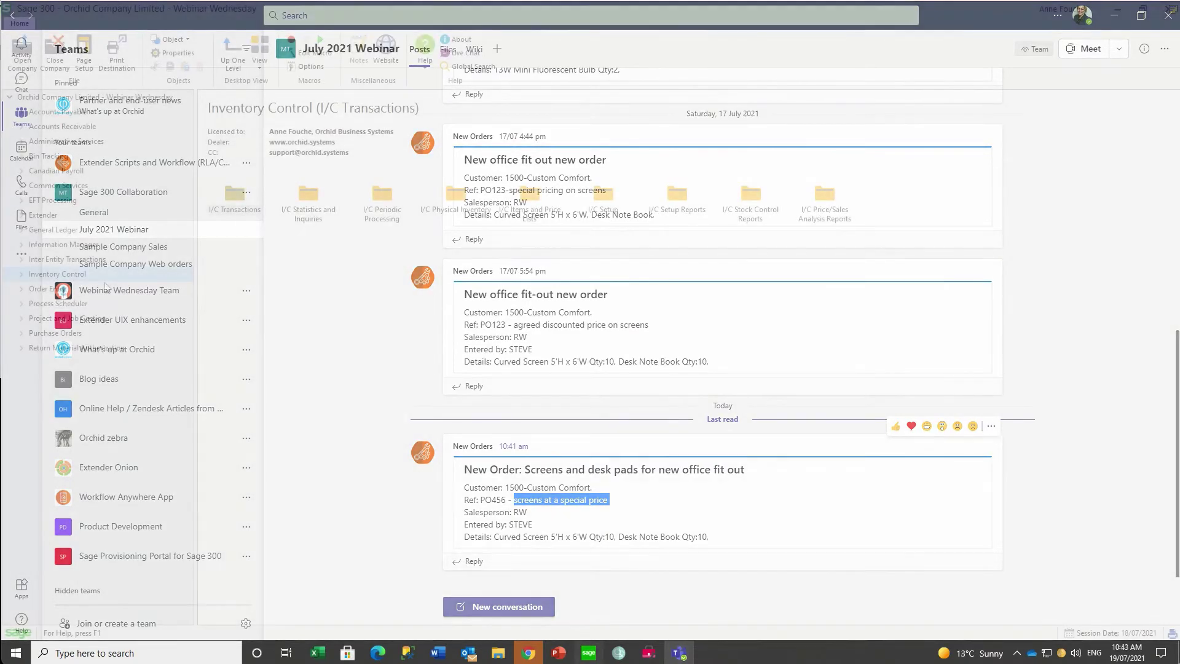
# Step: Reopen Order Entry, shift its window left and select the posted order's curved screen line
pyautogui.click(21, 291)
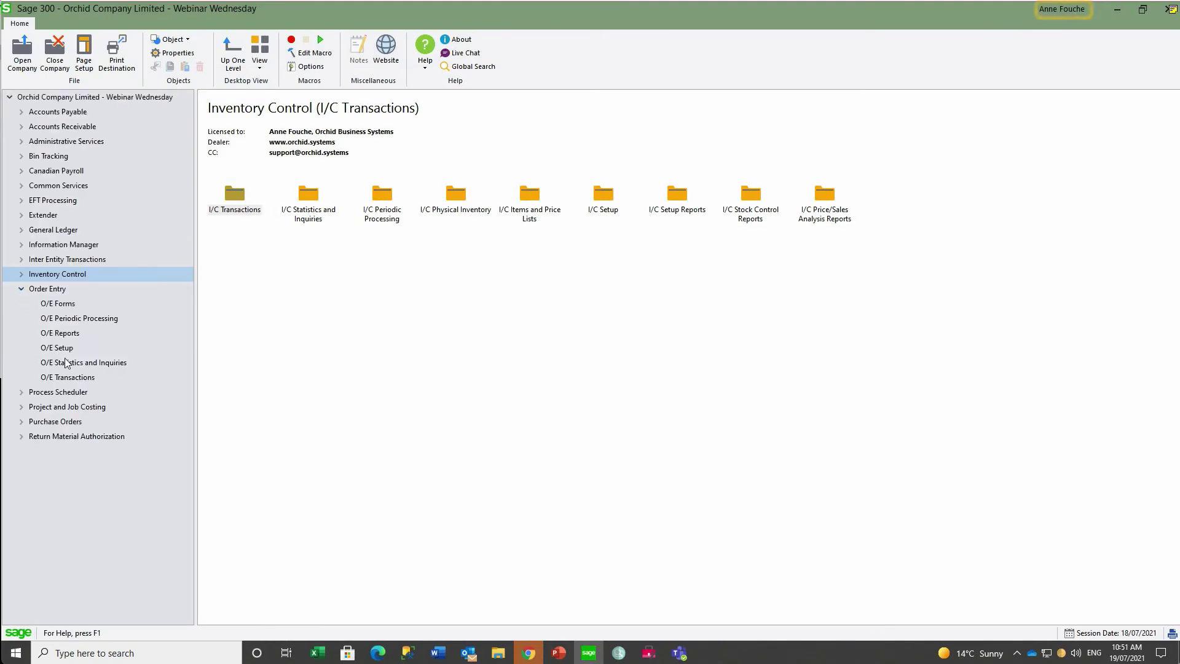
pyautogui.click(73, 377)
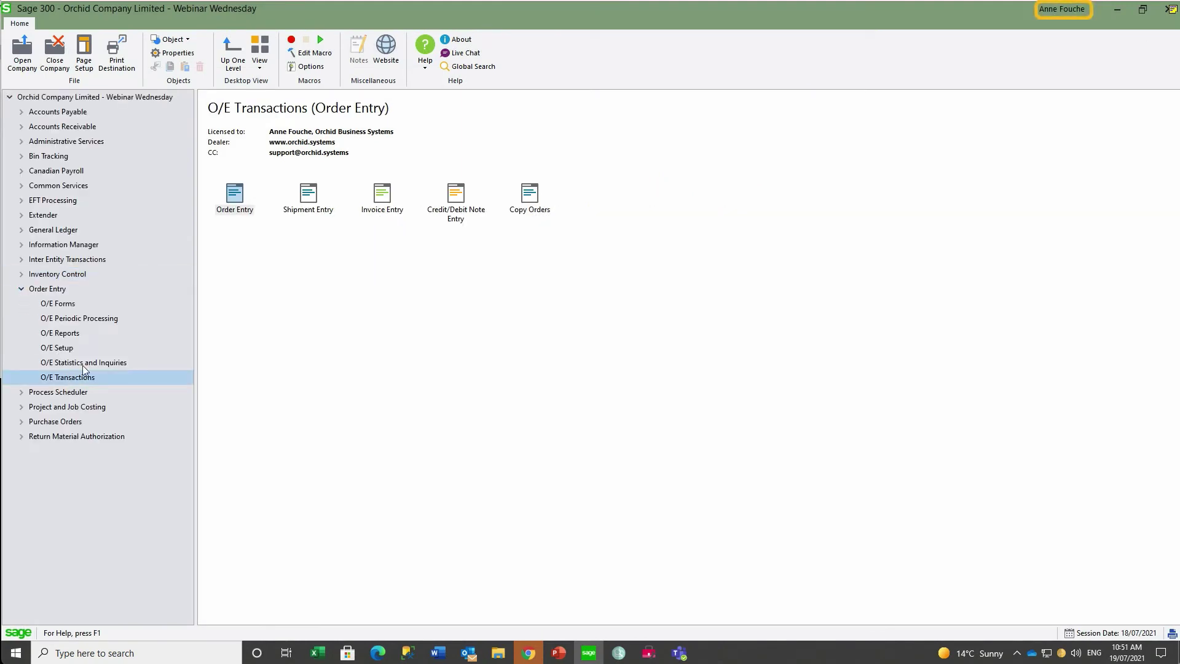
pyautogui.doubleClick(238, 194)
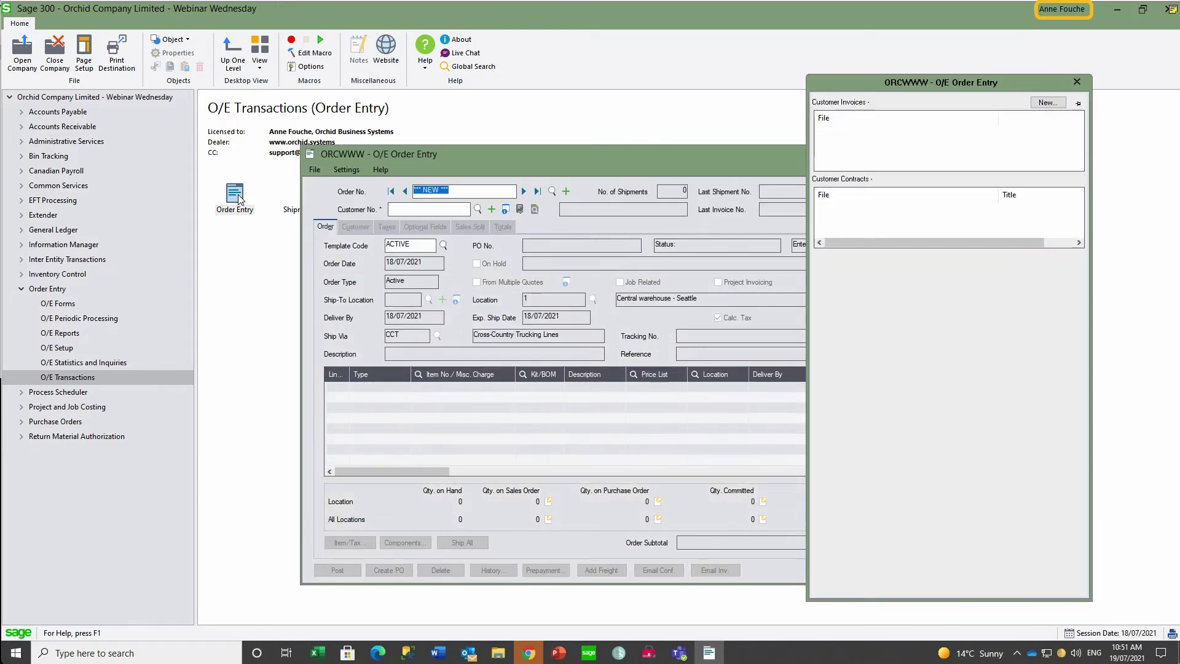
pyautogui.moveTo(562, 165); pyautogui.dragTo(440, 103)
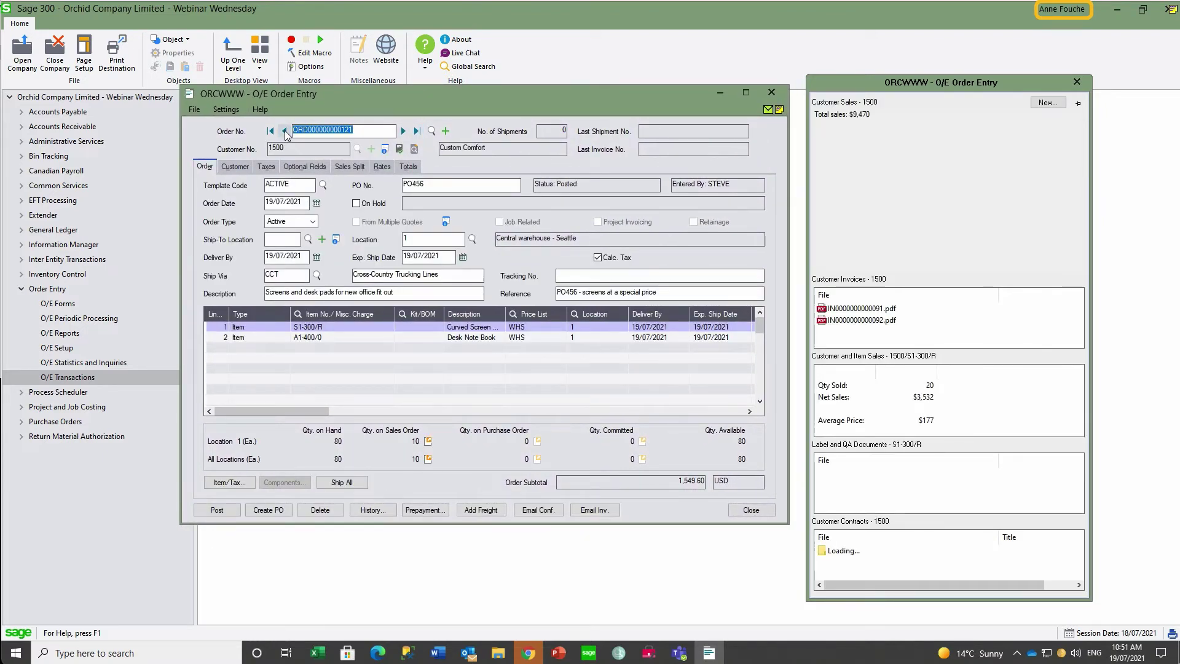
pyautogui.click(319, 329)
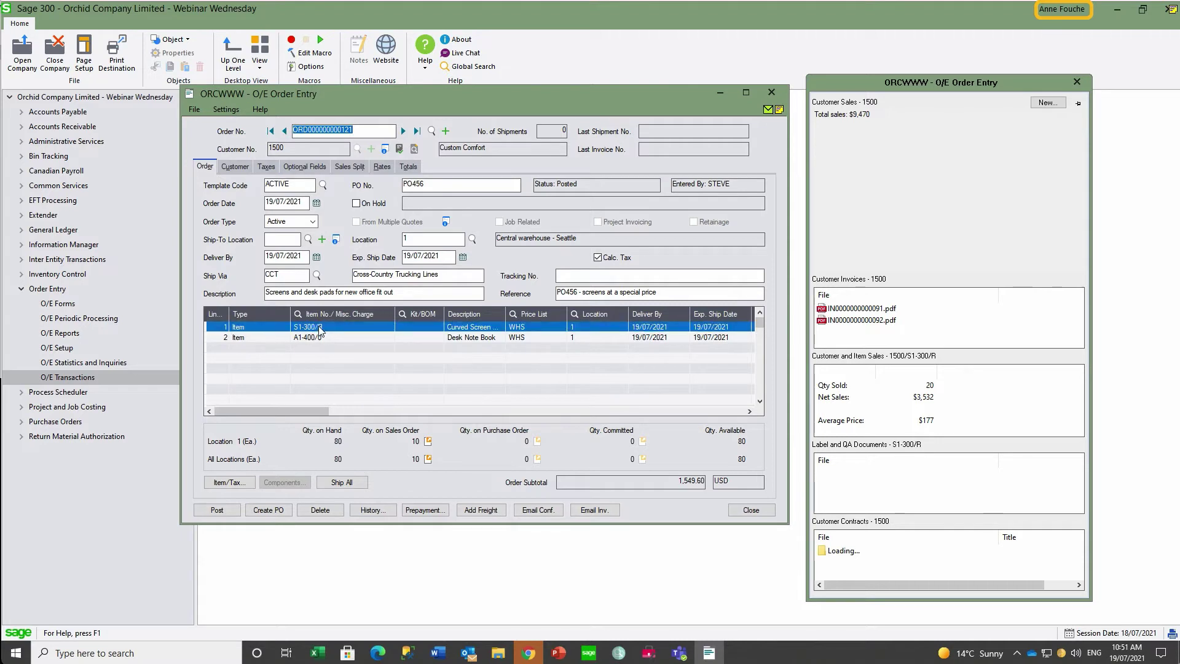
# Step: Compare the 140.00 screen price with the 2021 pricing contract spreadsheet, then ship full quantities
pyautogui.moveTo(300, 410); pyautogui.dragTo(414, 412)
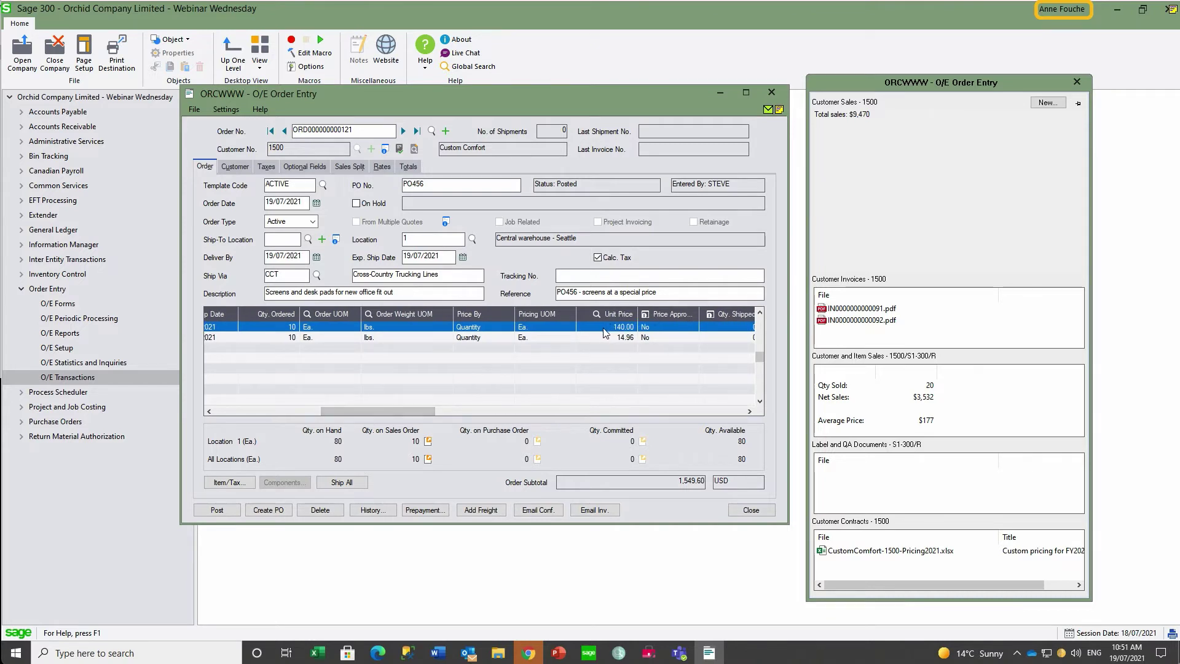
pyautogui.click(604, 330)
pyautogui.doubleClick(883, 551)
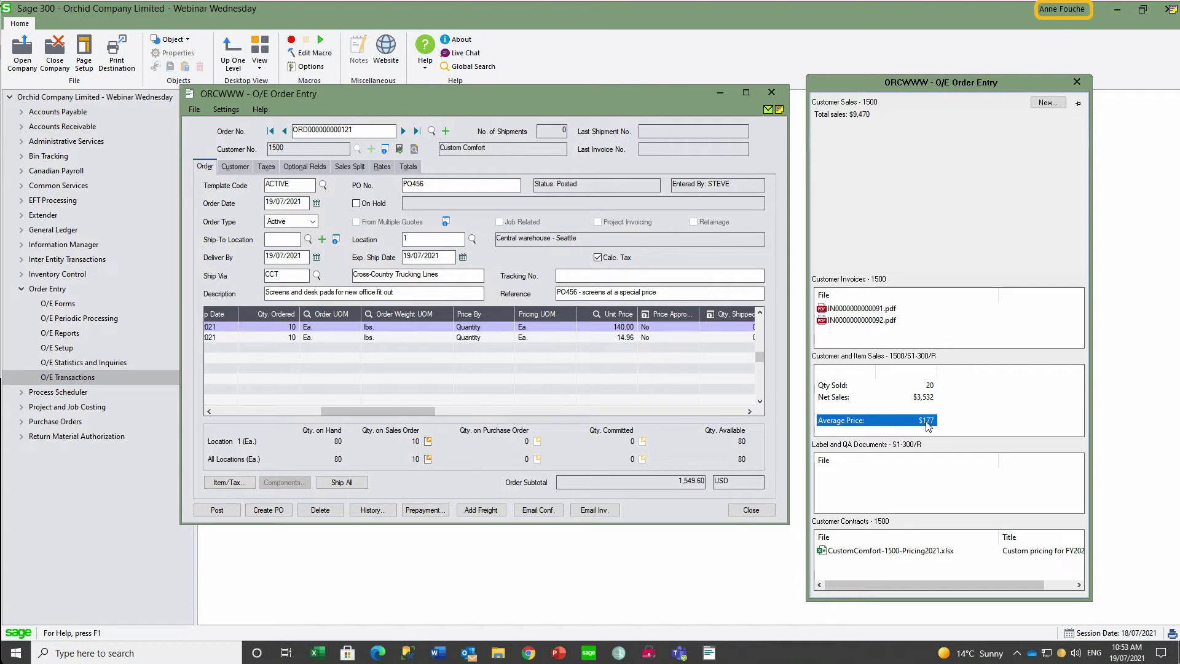
pyautogui.click(339, 483)
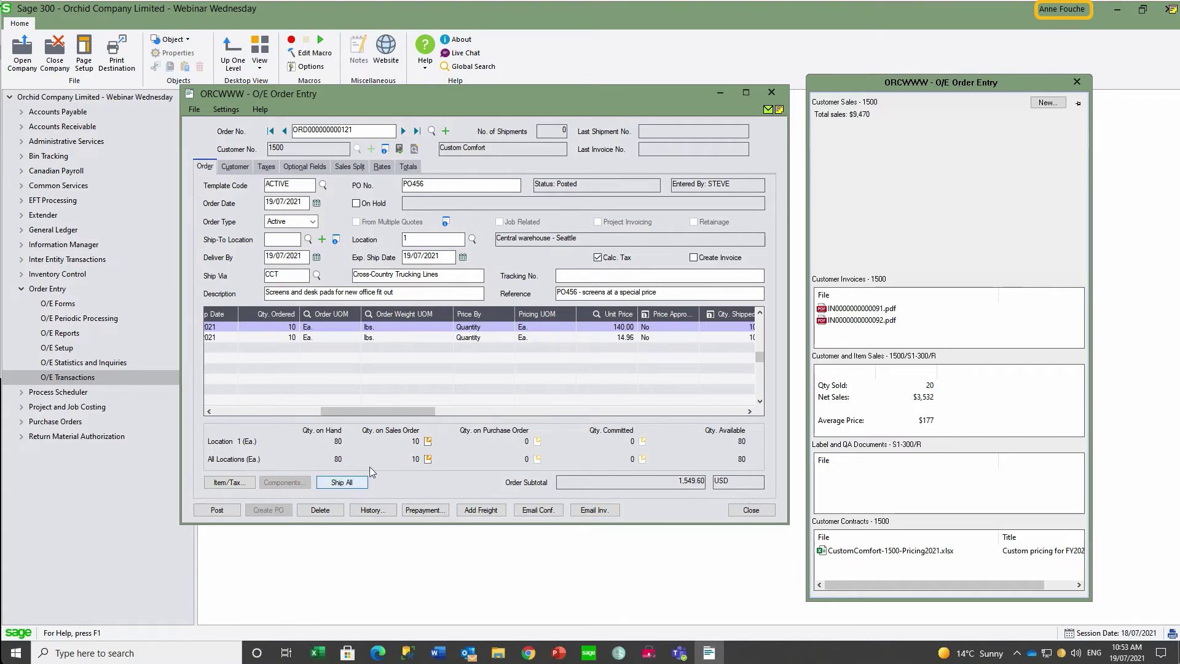
# Step: Tick Create Invoice, post the order and skip printing the posting documents
pyautogui.click(694, 258)
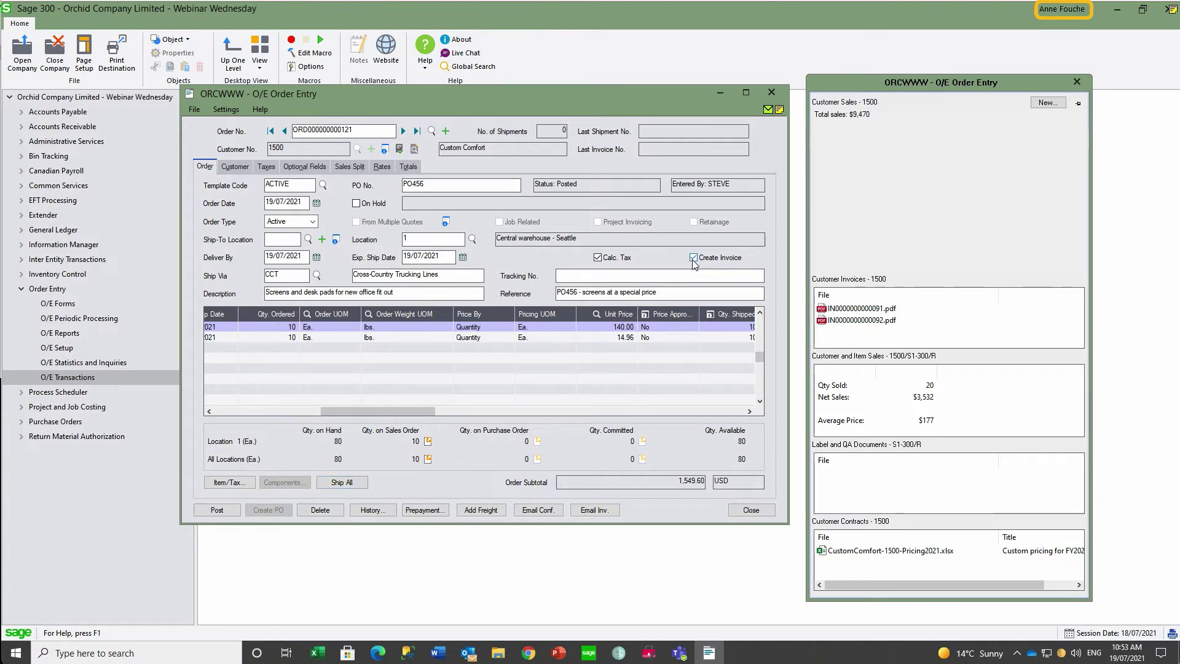
pyautogui.click(213, 510)
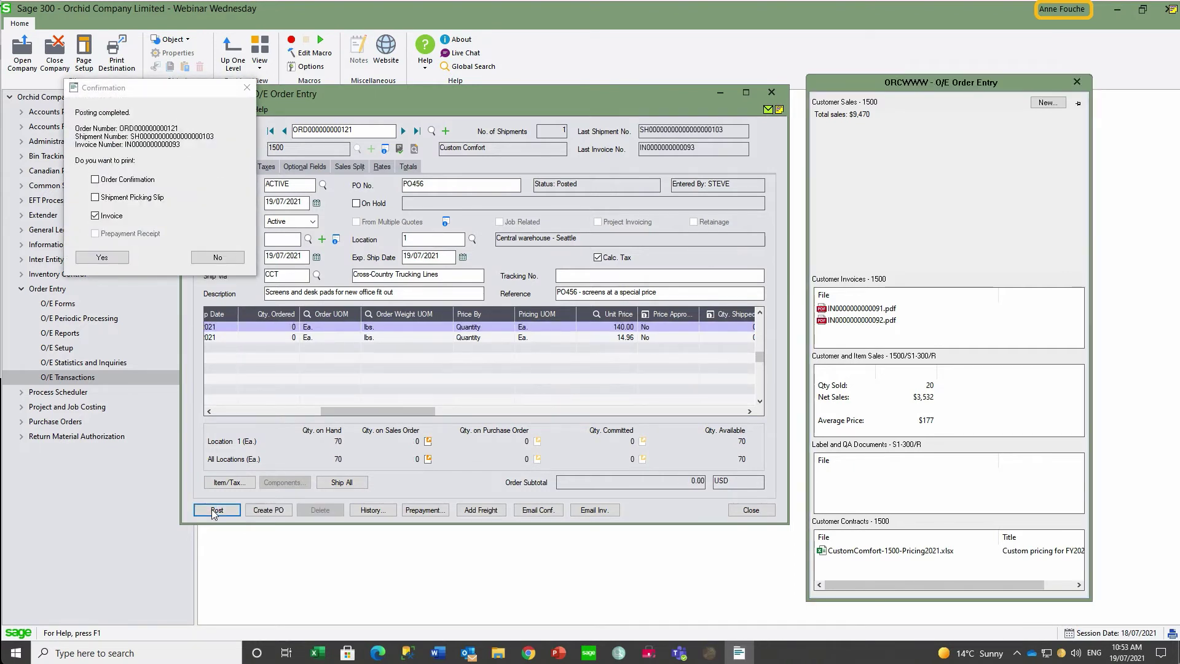
pyautogui.click(219, 258)
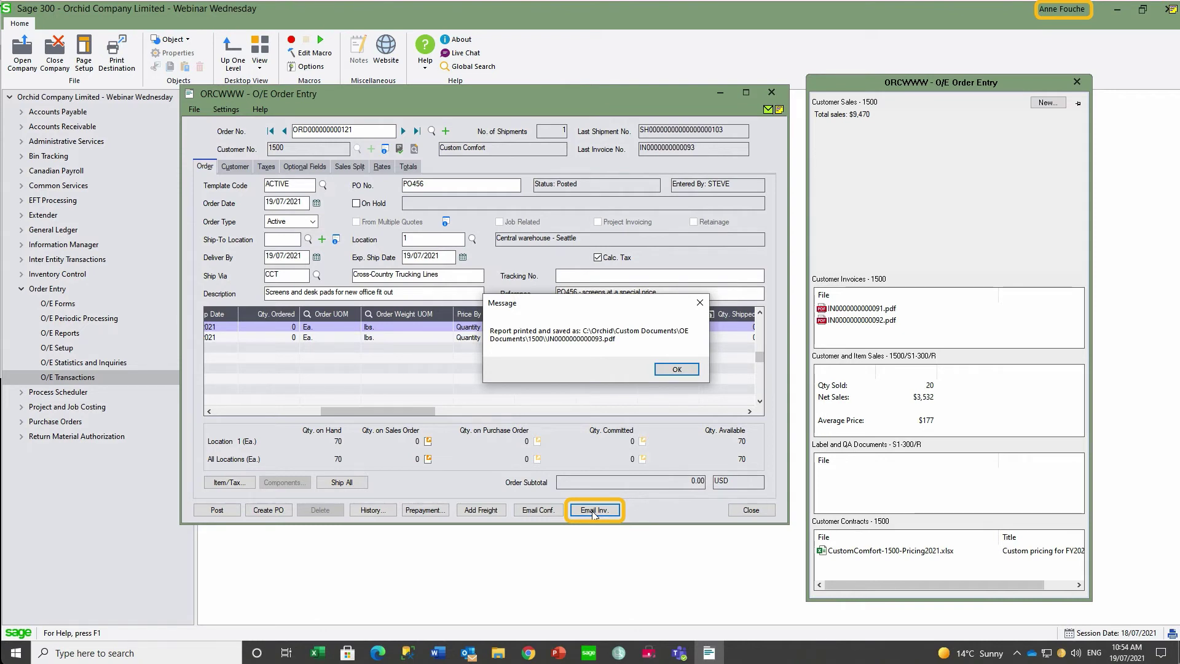
# Step: Acknowledge the saved invoice PDF and the invoice email sent to the customer
pyautogui.click(671, 369)
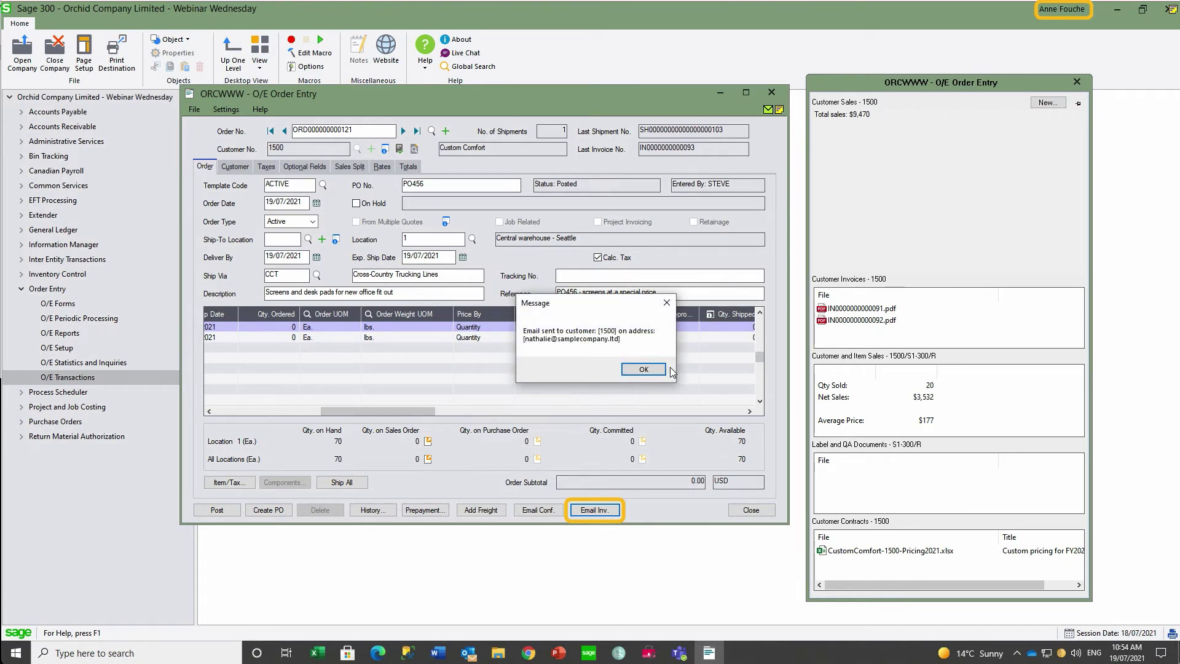
pyautogui.click(639, 371)
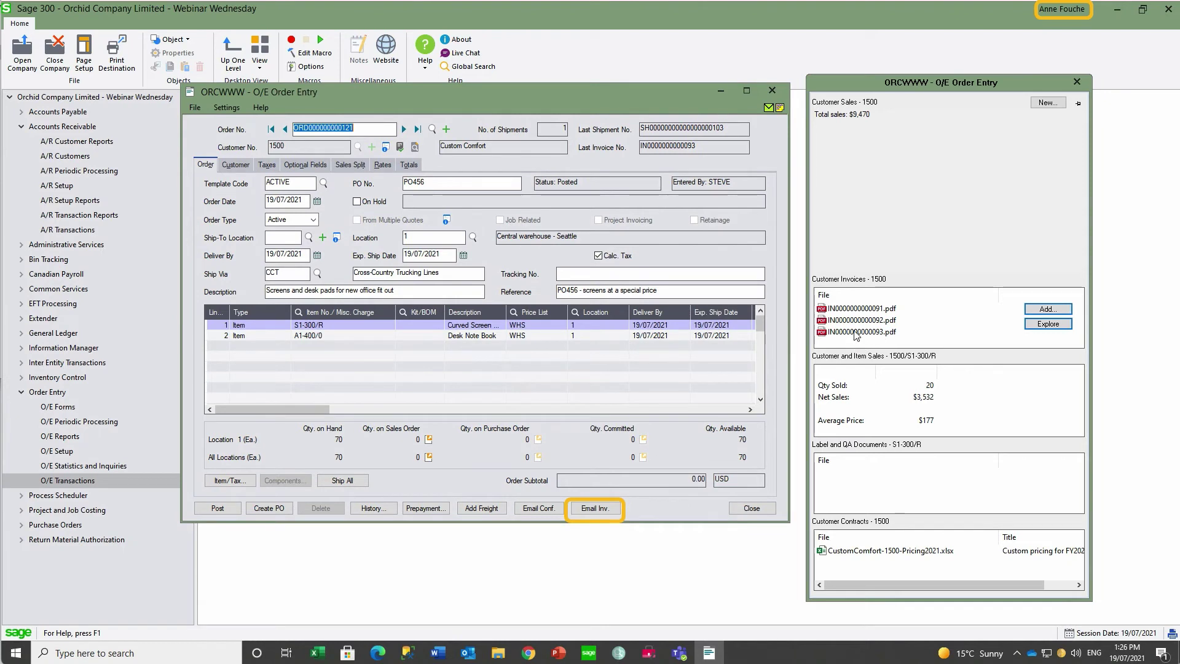
# Step: Check the new invoice PDF under Customer Invoices, then expand Accounts Receivable
pyautogui.click(857, 333)
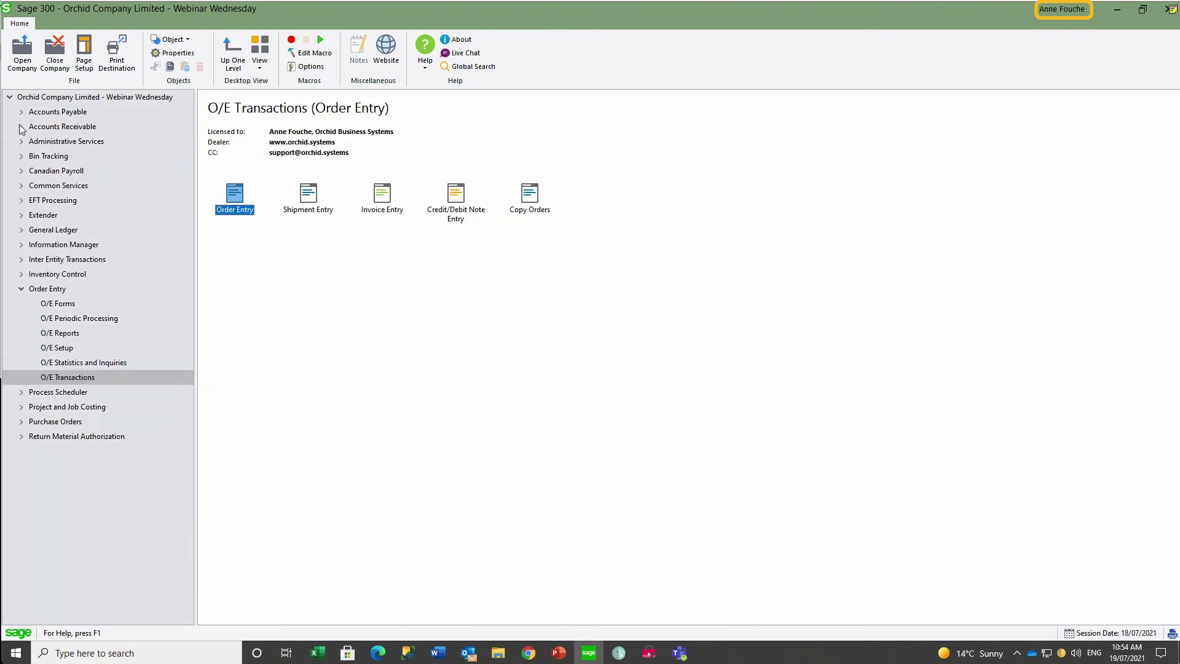
pyautogui.click(22, 126)
# Step: Open A/R Customers maintenance and load Custom Comfort's customer record
pyautogui.click(74, 158)
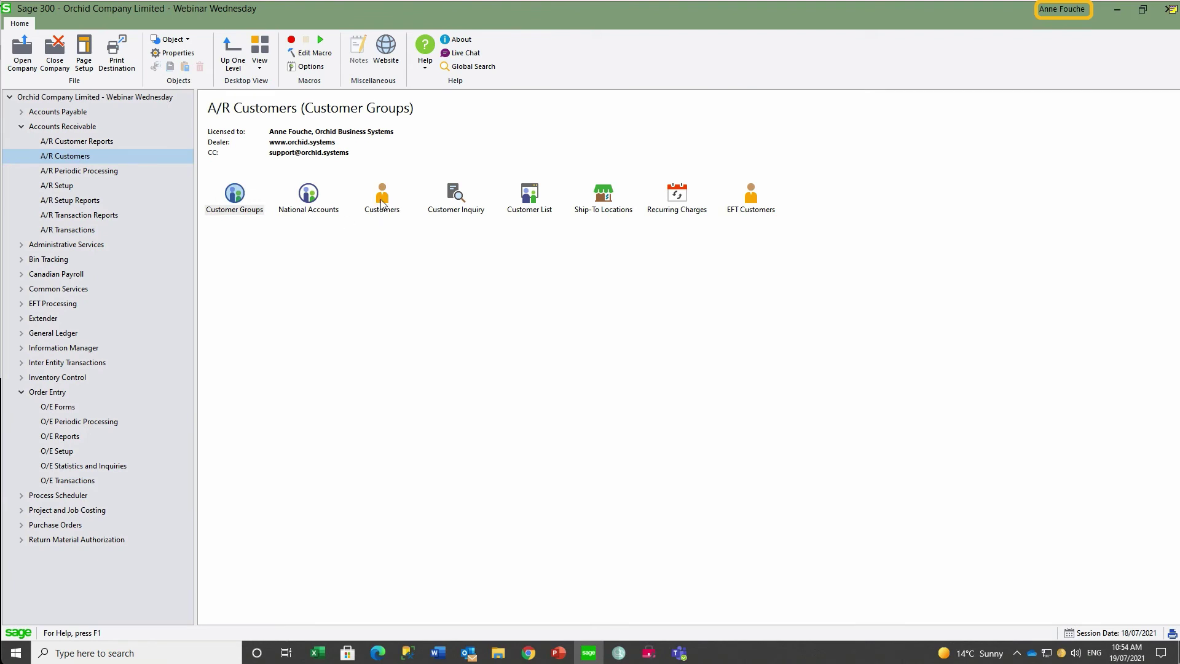
pyautogui.doubleClick(380, 202)
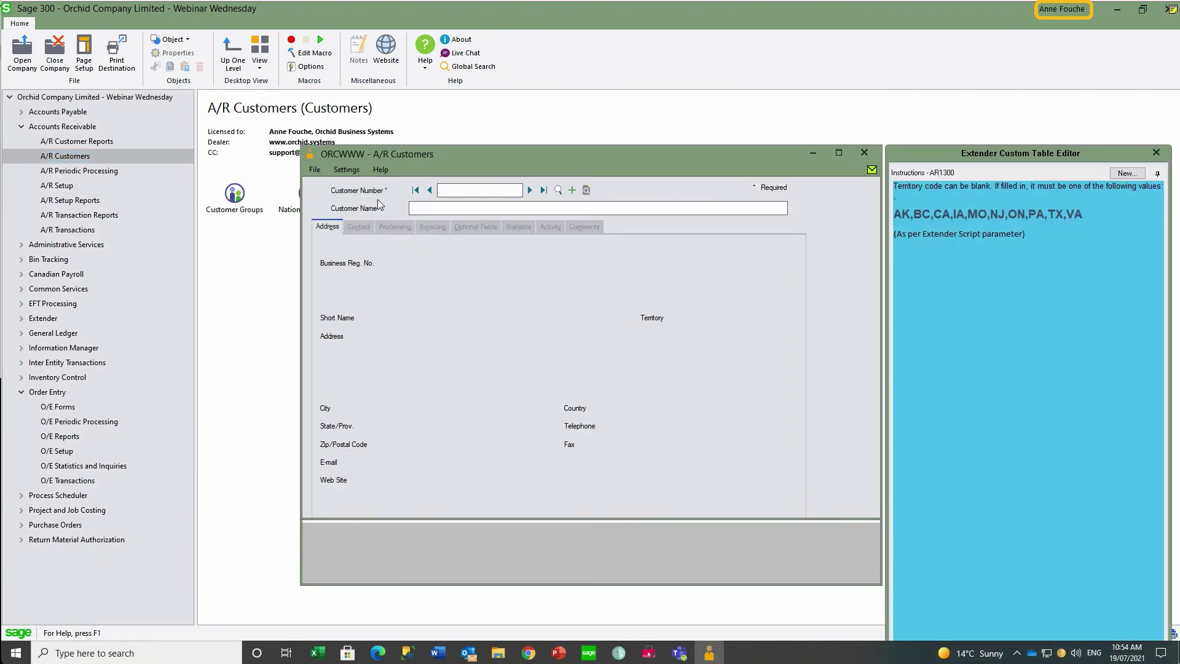
pyautogui.write('1500')
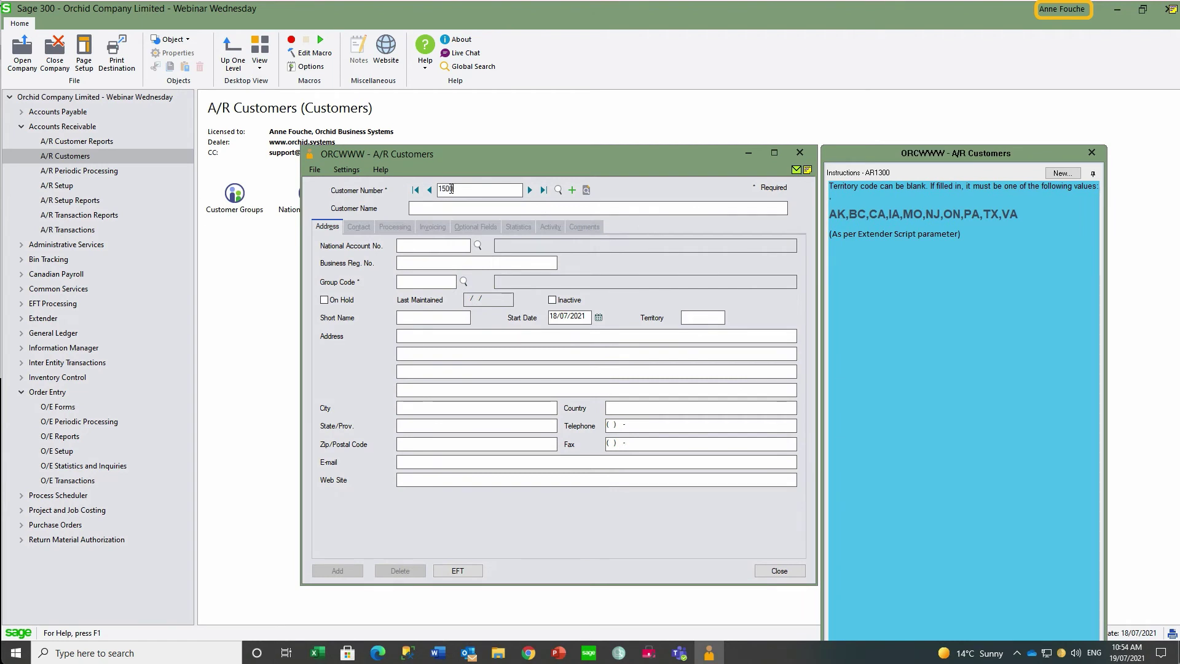
pyautogui.press('Tab')
# Step: Review both contacts' O/E invoice email settings and show the incoming invoice email notifications
pyautogui.click(359, 227)
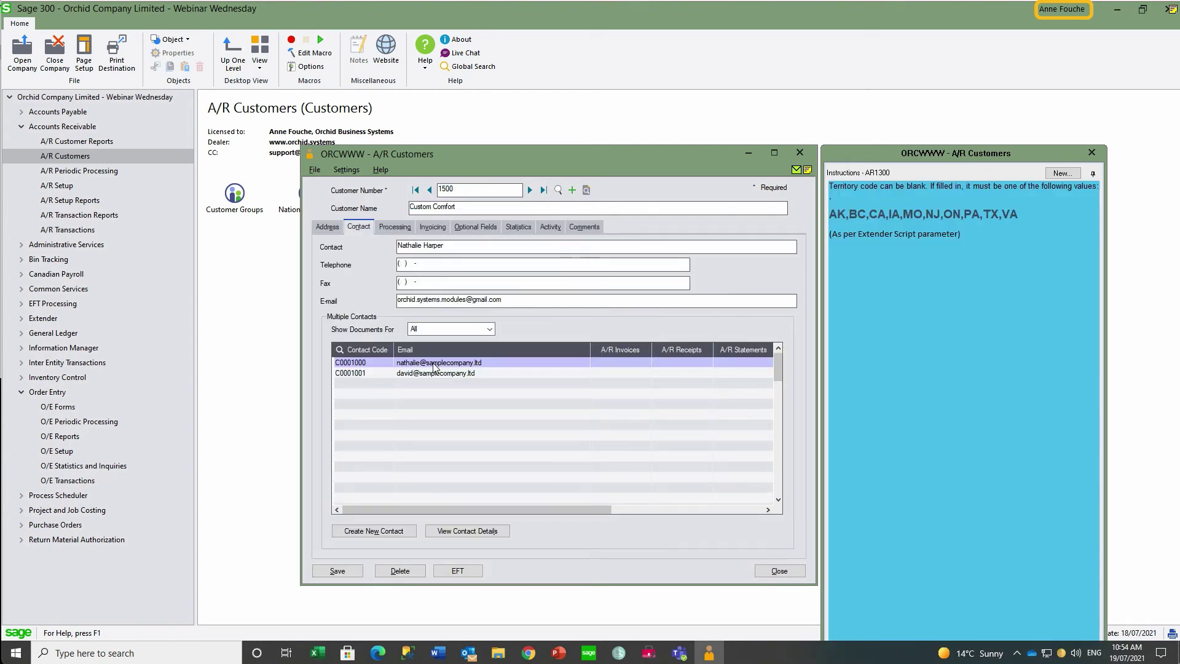
pyautogui.click(431, 364)
pyautogui.click(427, 375)
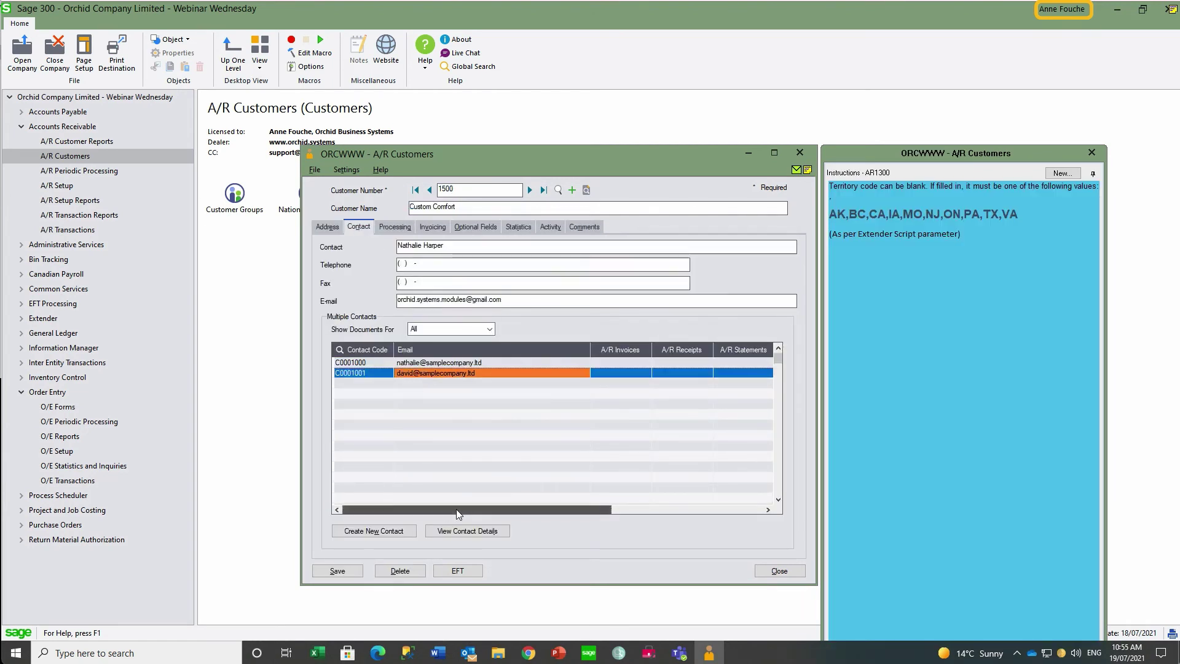
pyautogui.moveTo(456, 509); pyautogui.dragTo(681, 515)
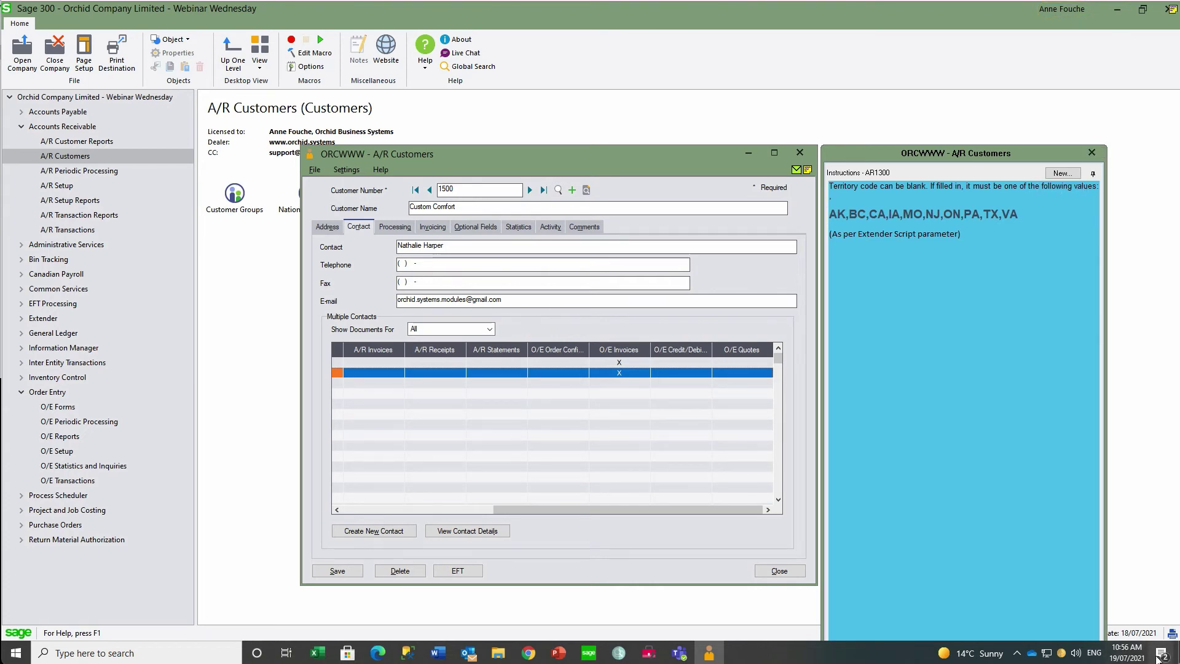
pyautogui.click(1159, 656)
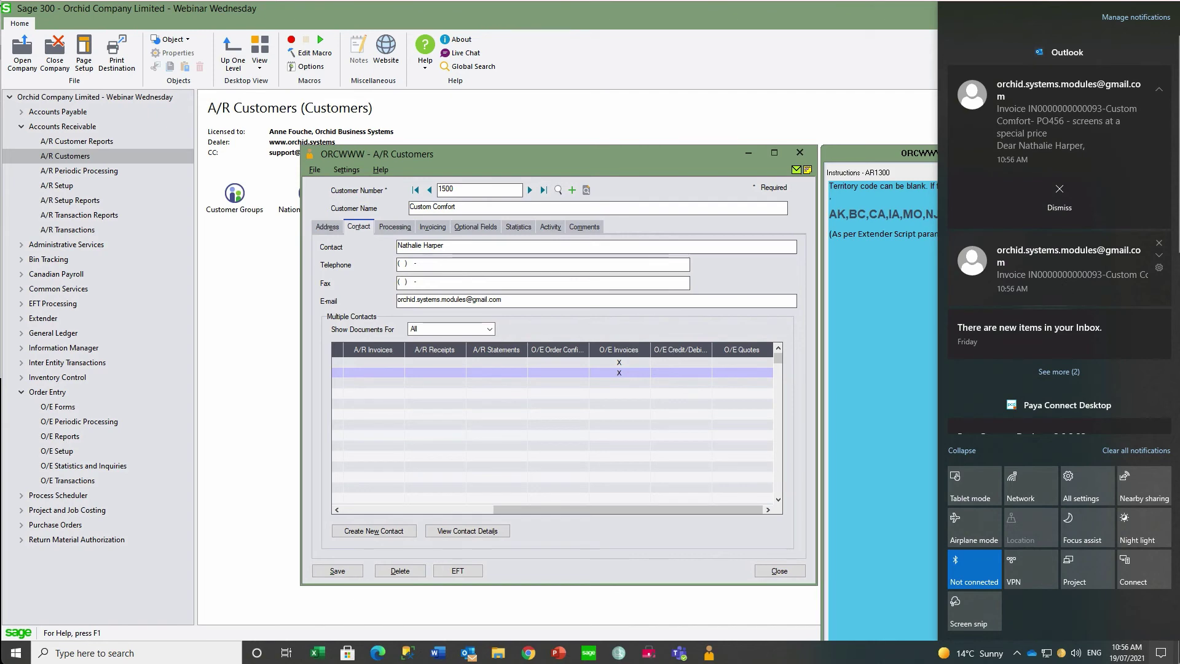
pyautogui.click(479, 657)
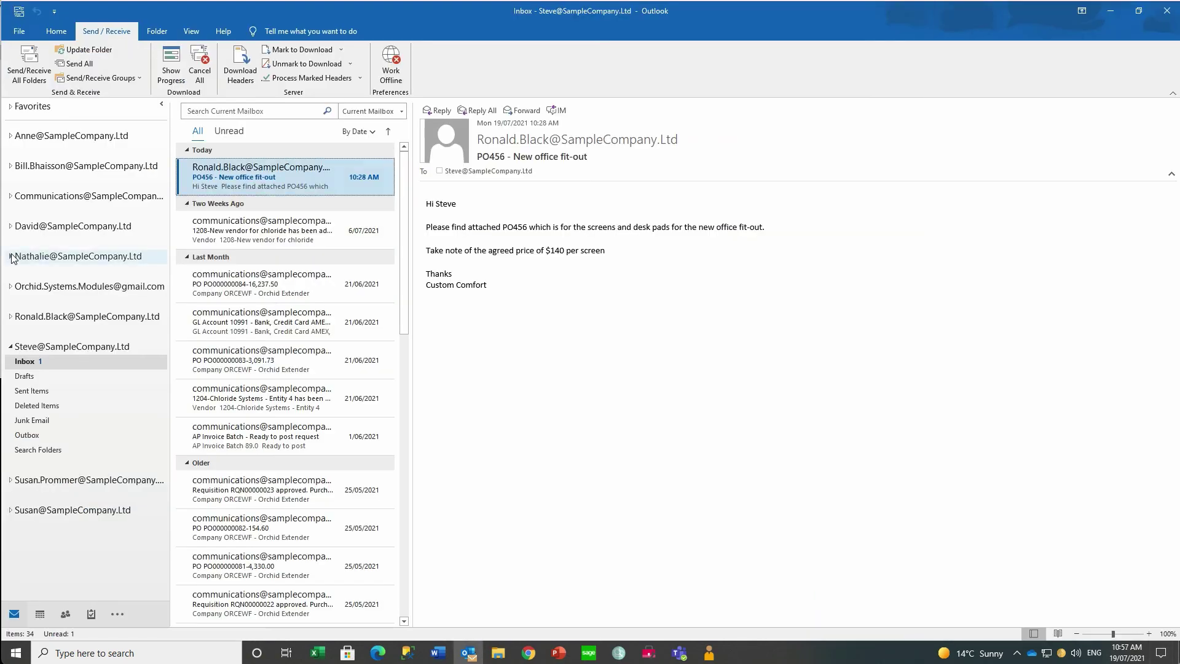
pyautogui.click(10, 257)
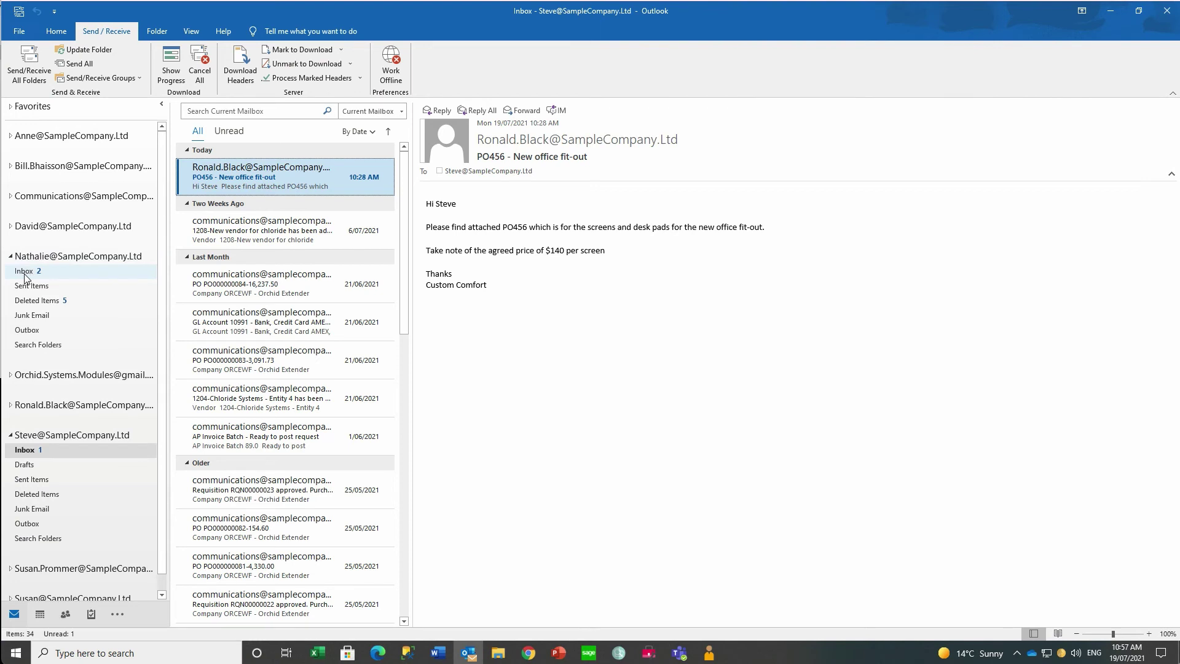
pyautogui.click(25, 274)
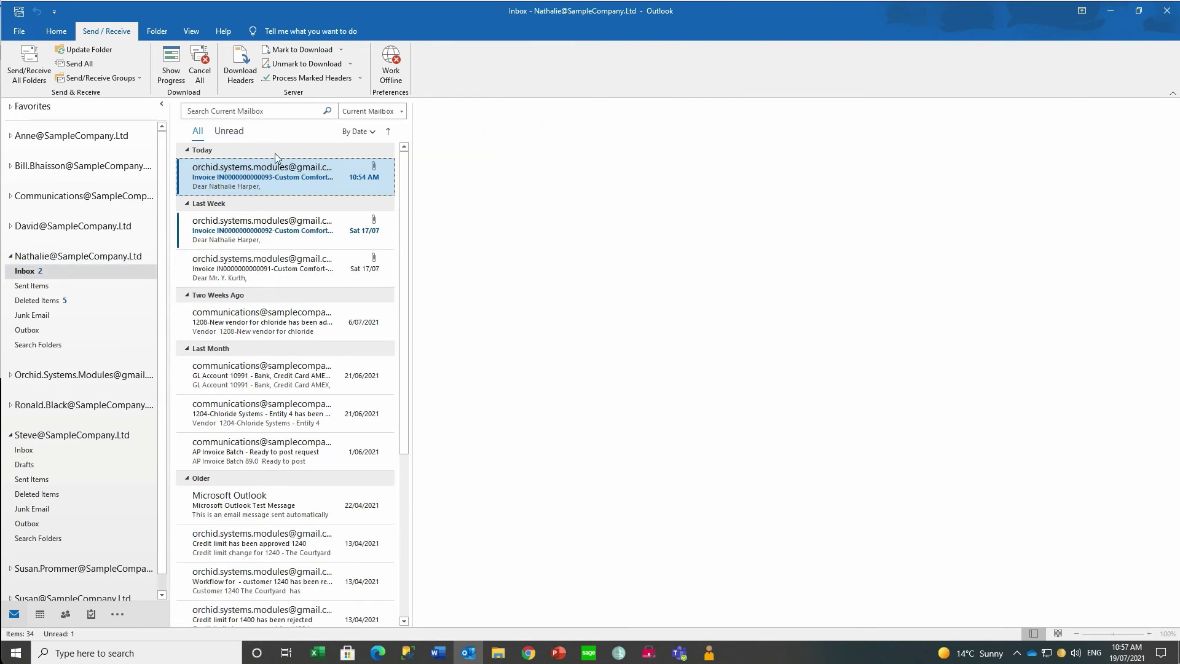
pyautogui.doubleClick(240, 187)
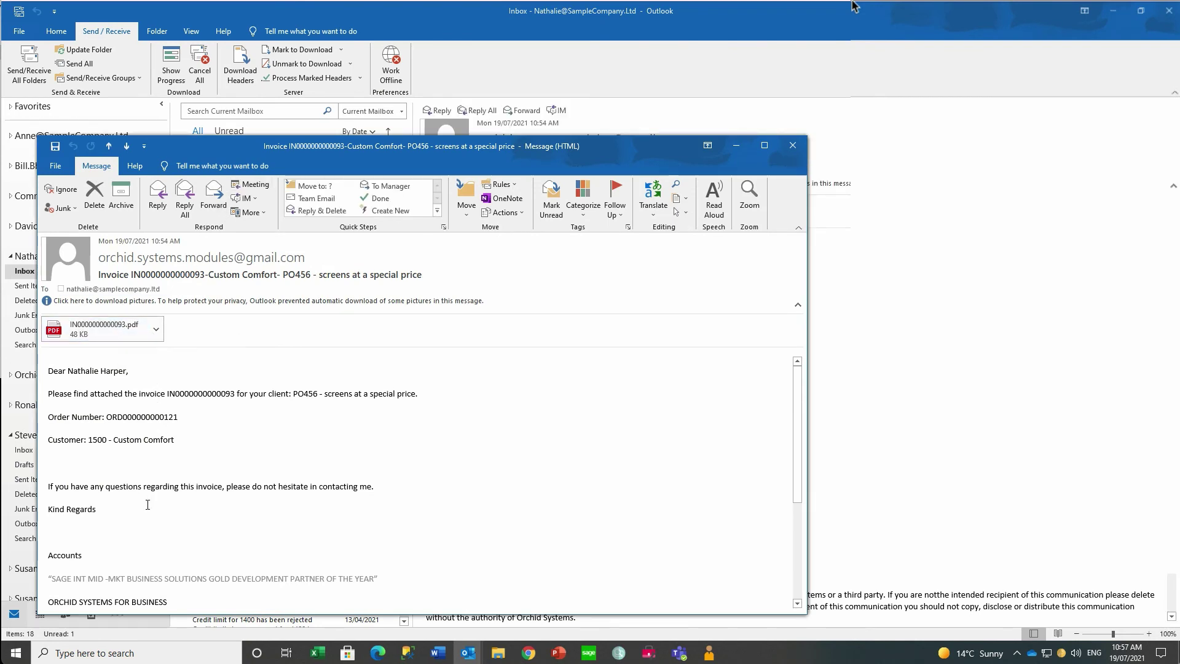
pyautogui.doubleClick(86, 329)
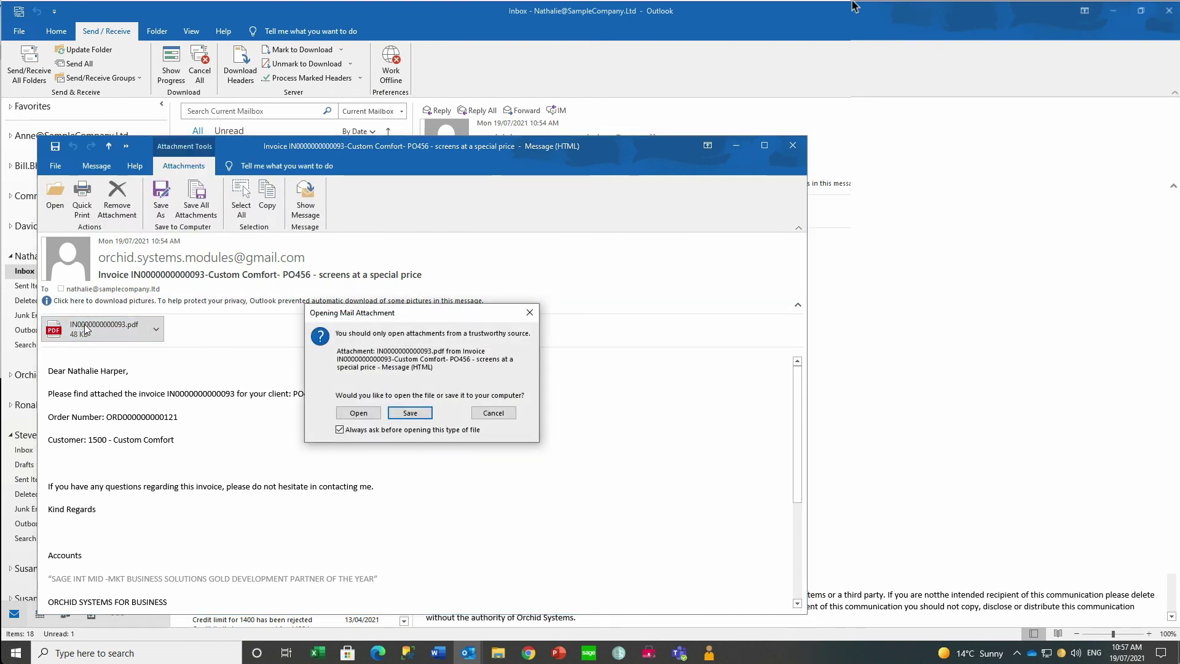
pyautogui.click(359, 413)
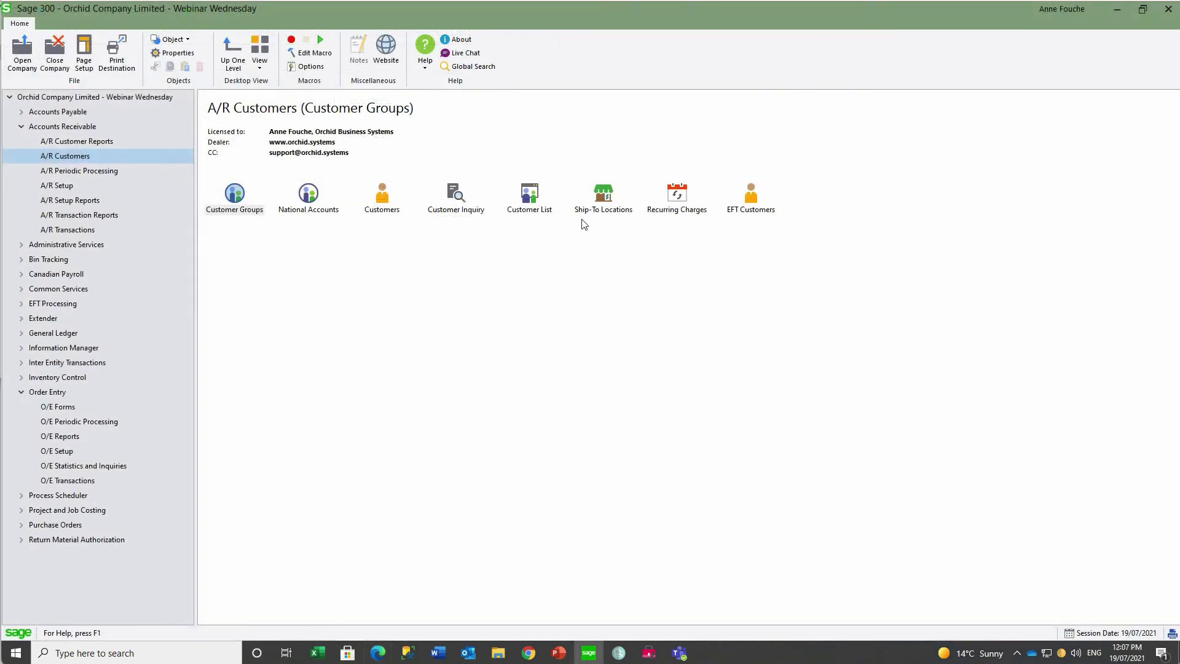
# Step: Load customer 1500 (Custom Comfort) in Customer Inquiry, listing invoice PDFs 091–093
pyautogui.doubleClick(453, 195)
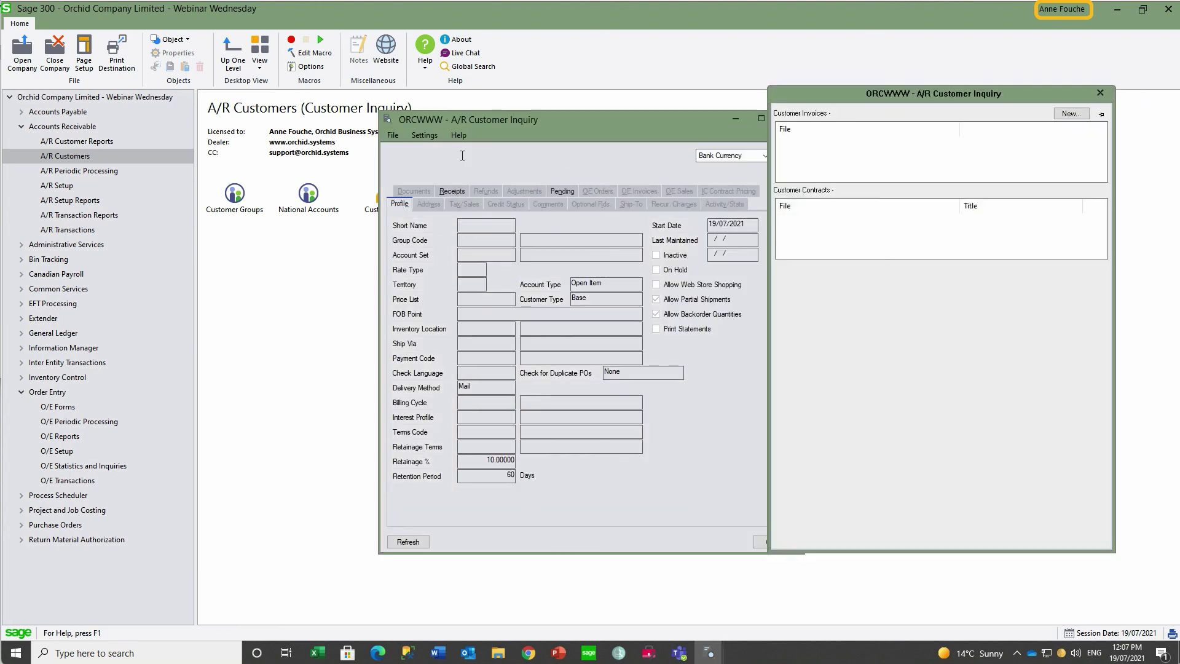
pyautogui.write('1500')
pyautogui.press('Tab')
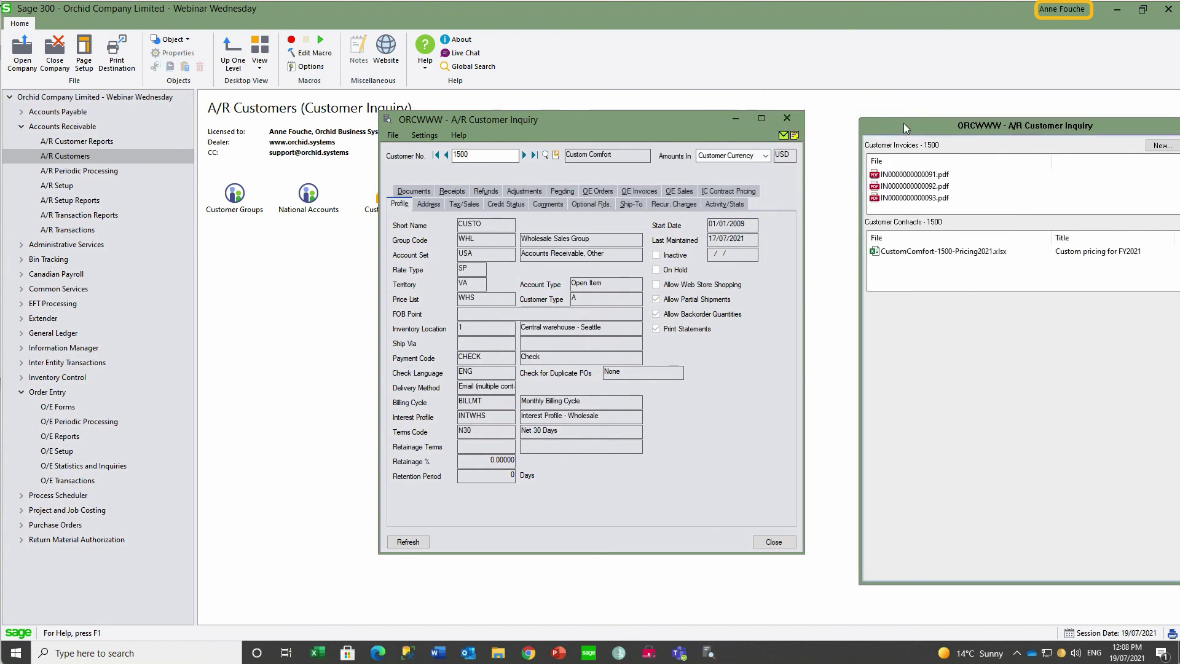
pyautogui.moveTo(882, 246)
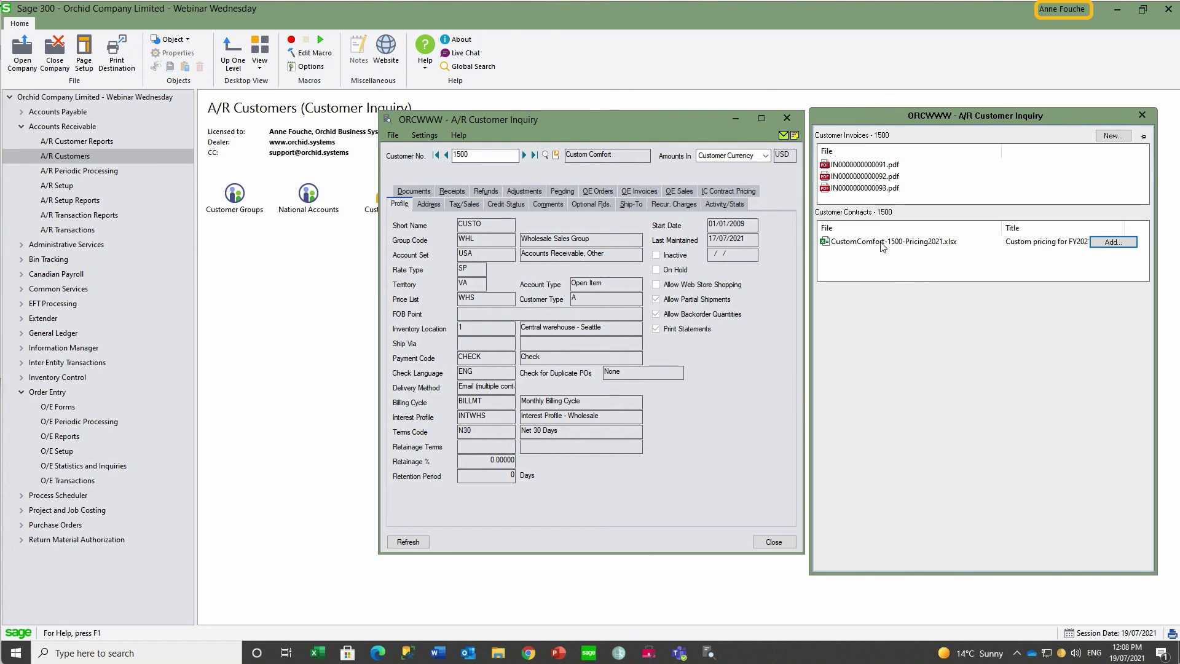
pyautogui.click(414, 191)
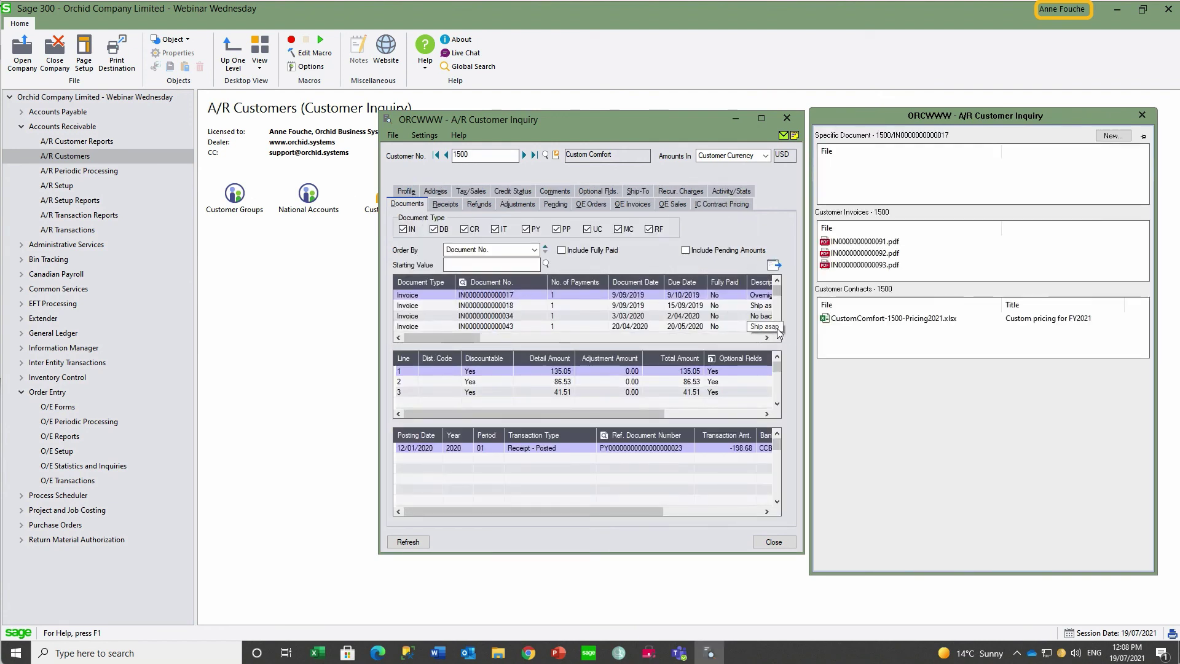
pyautogui.press('Down')
pyautogui.press('Down')
pyautogui.press('Down')
pyautogui.press('Down')
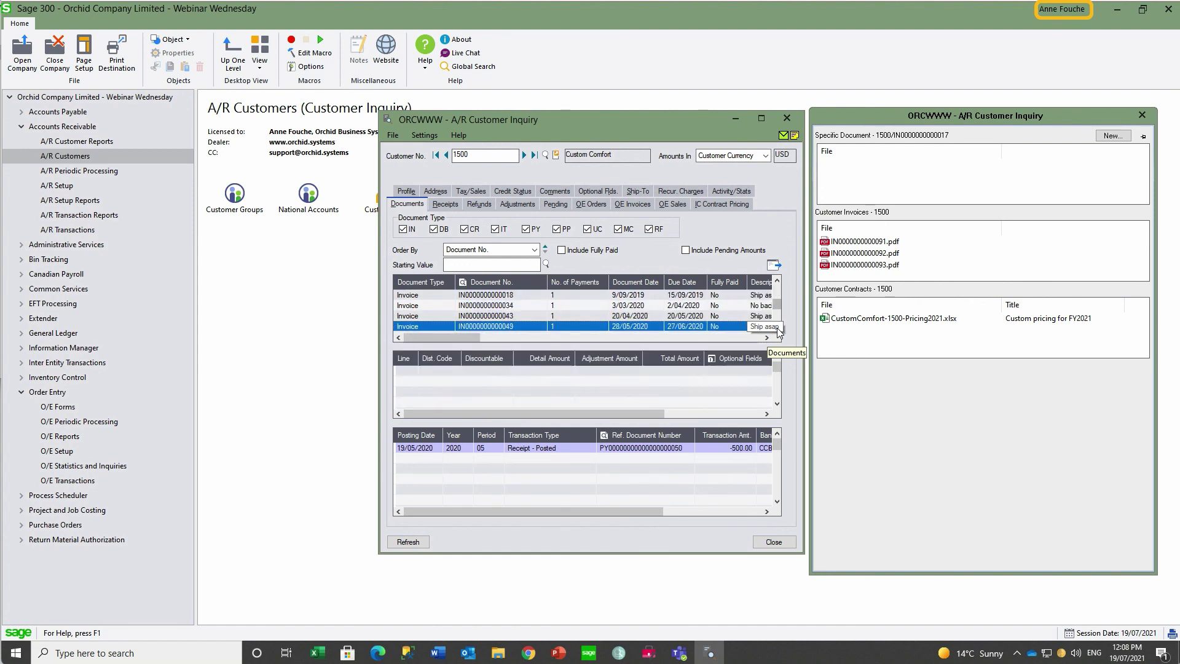
pyautogui.press('Down')
pyautogui.press('Down')
pyautogui.press('Down')
pyautogui.press('Down')
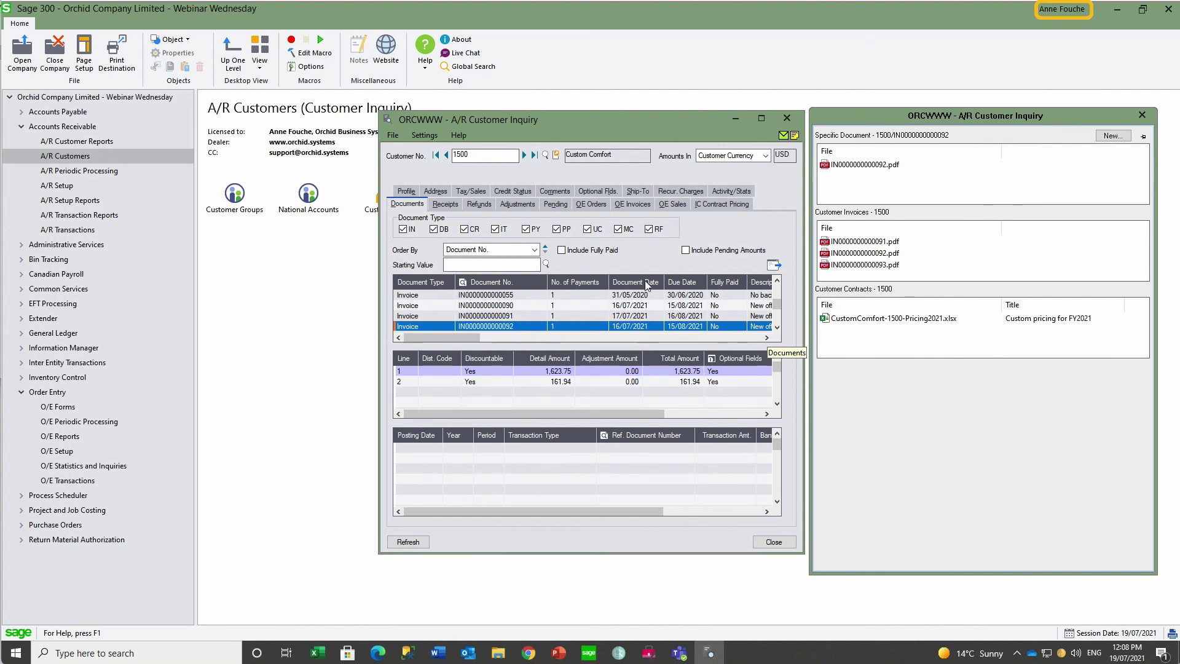
pyautogui.moveTo(873, 176)
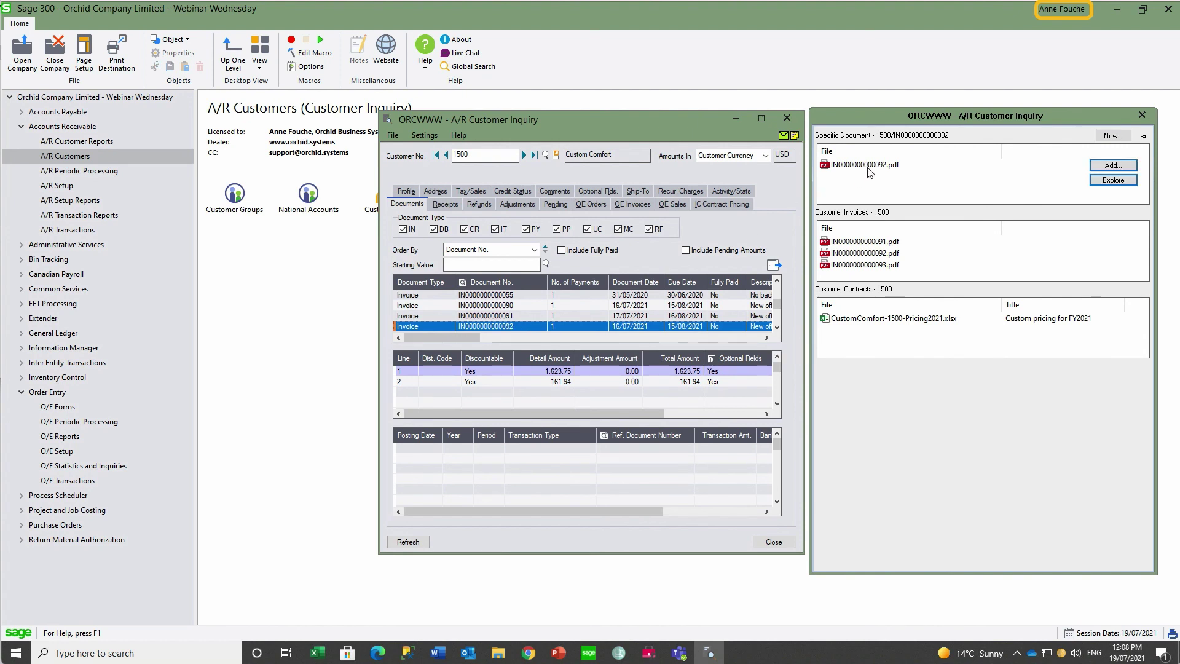